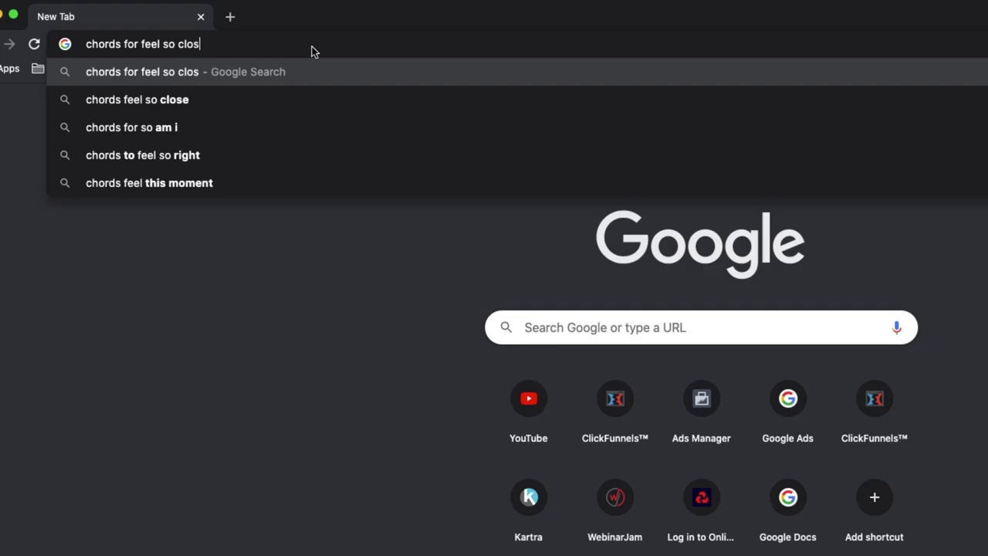
# Search the web for "chords for feel so close to you" by Calvin Harris.
pyautogui.write('you ')
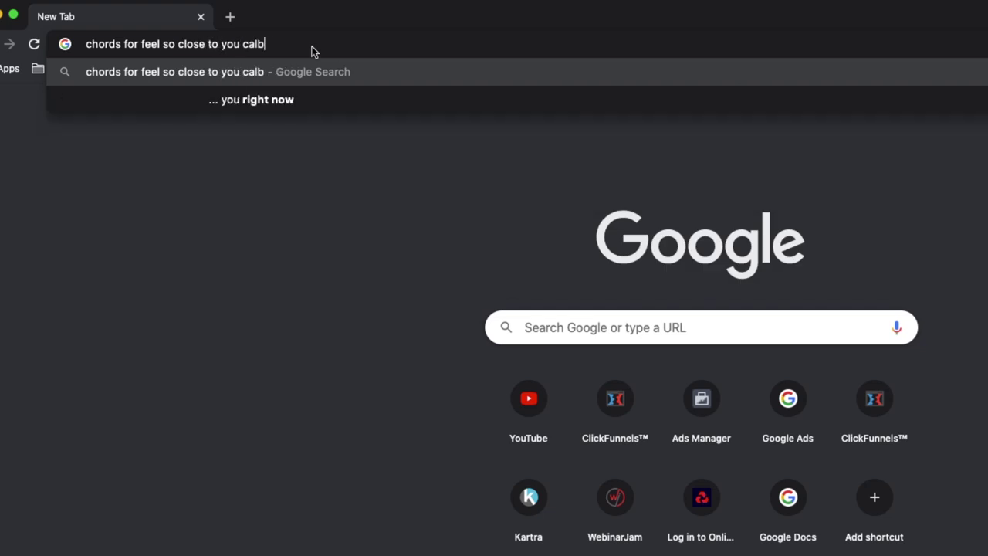
pyautogui.write('calbin harris')
pyautogui.press('Return')
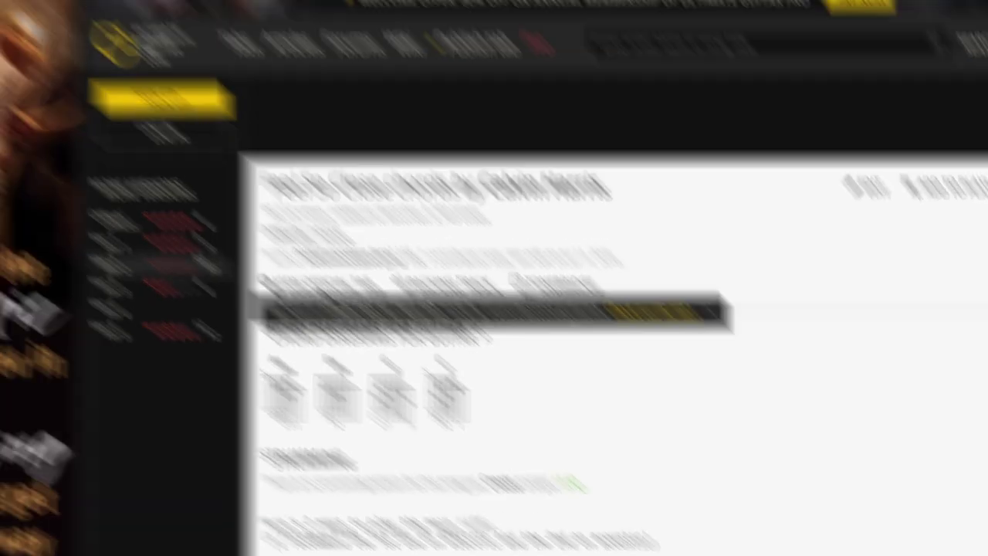
# Search in a new browser tab for "feel so close to you bpm and key".
pyautogui.press('super+t')
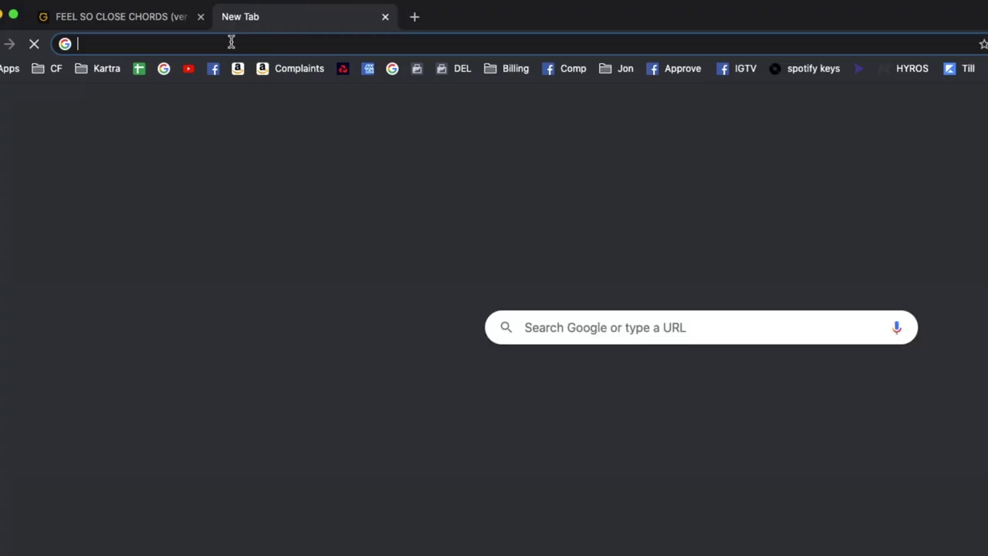
pyautogui.write('feel so ')
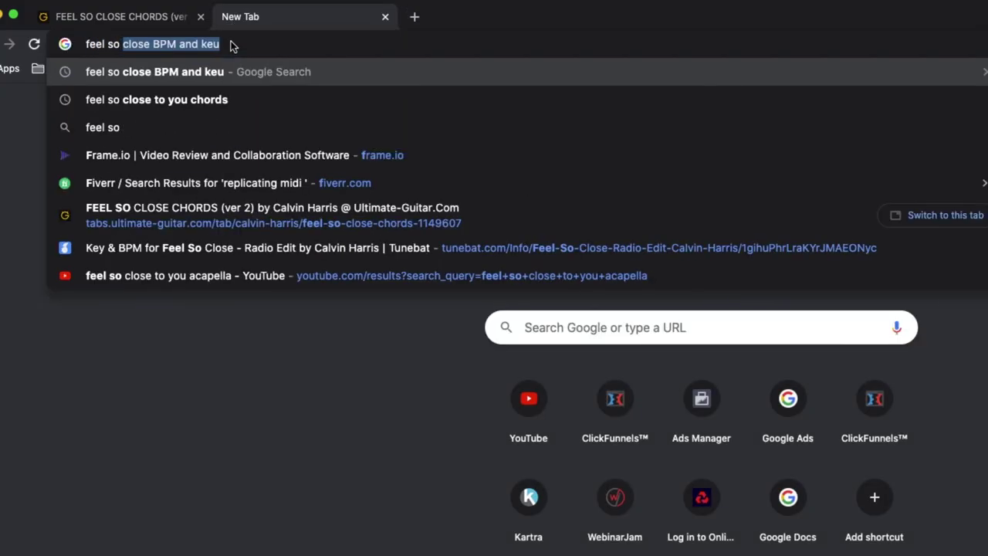
pyautogui.write('close to you b')
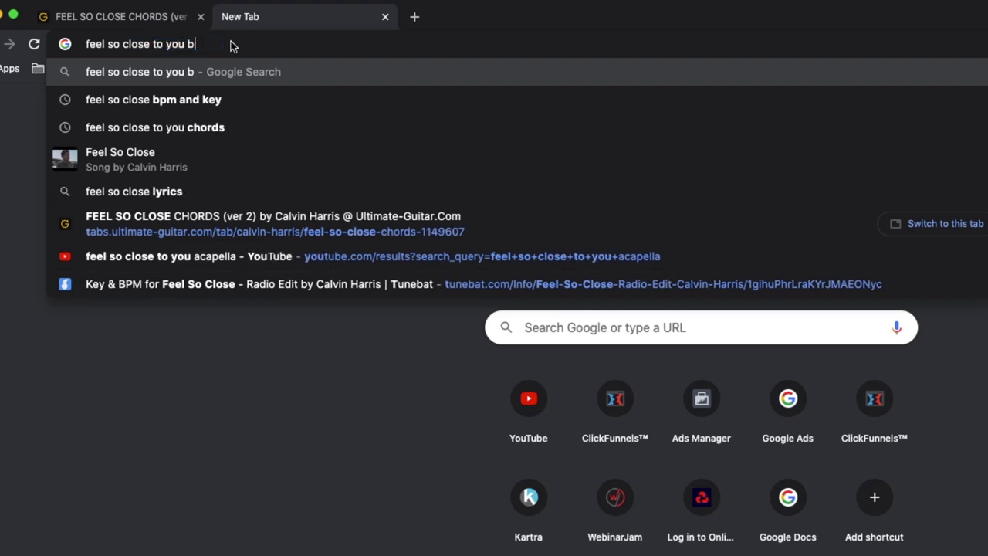
pyautogui.write('pm and key')
pyautogui.press('Return')
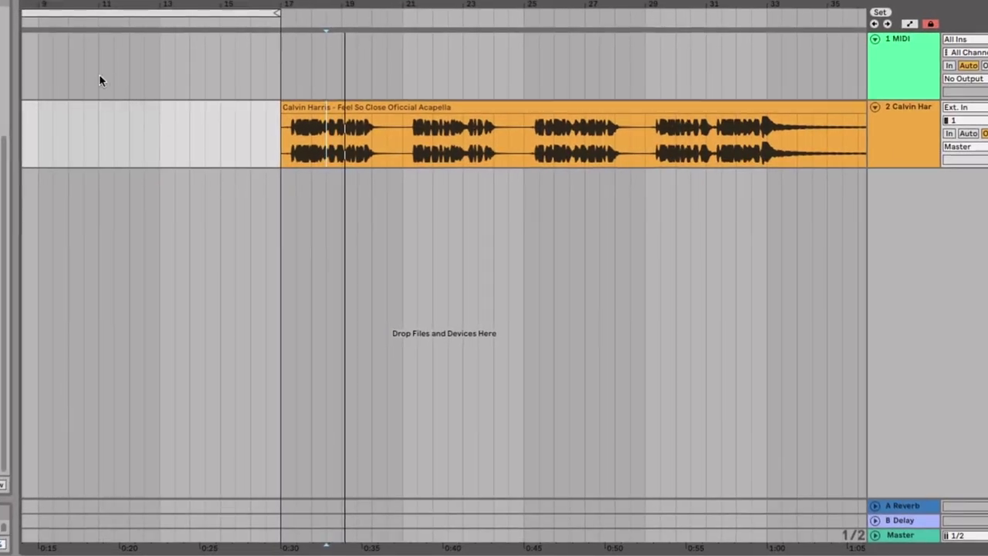
# Switch to Ableton Live, insert an empty four-bar MIDI clip at bar 1 of the MIDI track and enlarge its note editor.
pyautogui.scroll(5, 26, 58)
pyautogui.hscroll(-8, 27, 59)
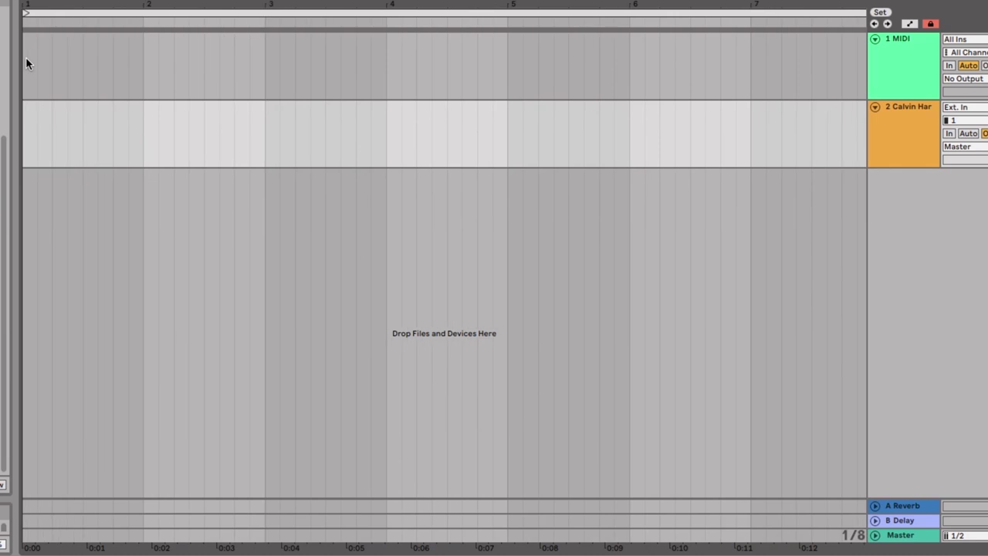
pyautogui.moveTo(499, 75); pyautogui.dragTo(25, 70)
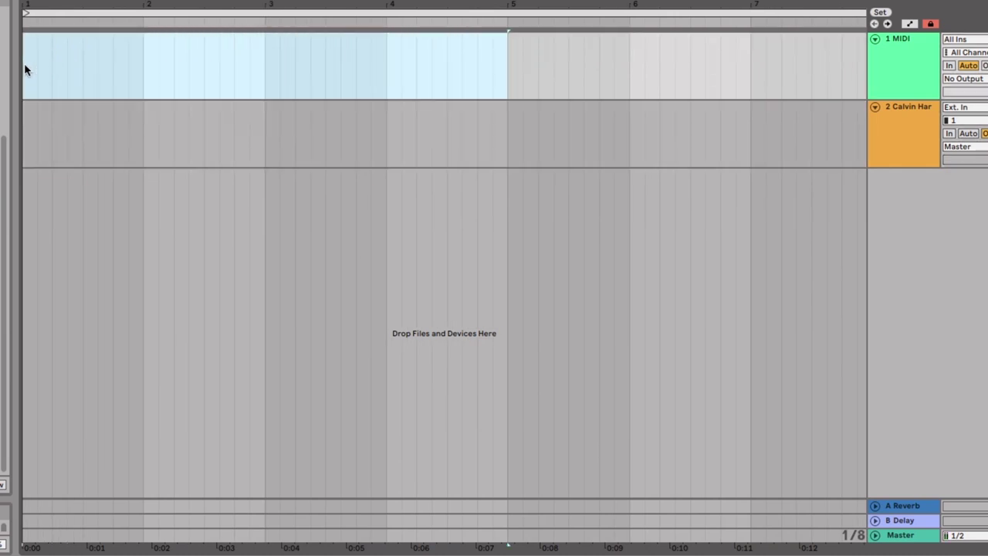
pyautogui.rightClick(25, 69)
pyautogui.click(72, 182)
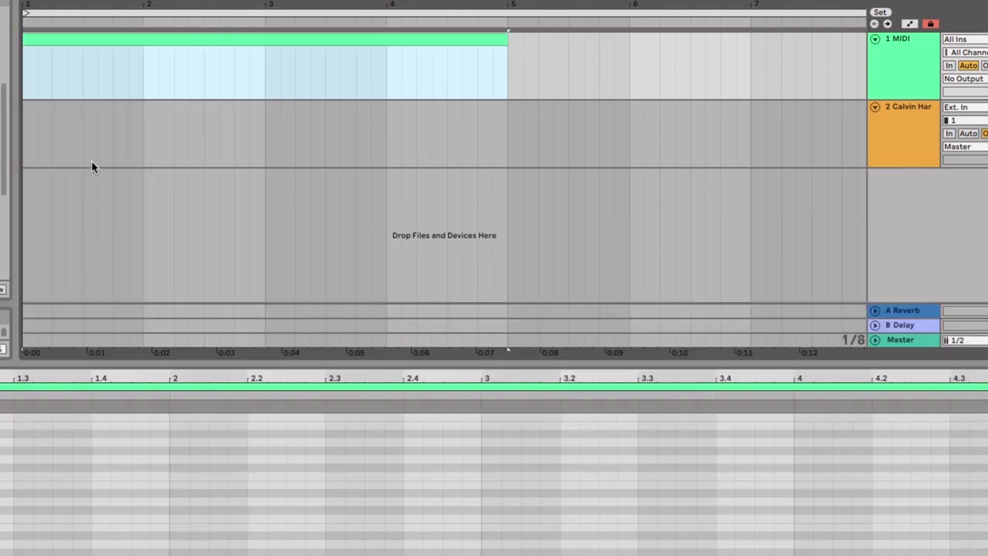
pyautogui.moveTo(16, 364); pyautogui.dragTo(38, 99)
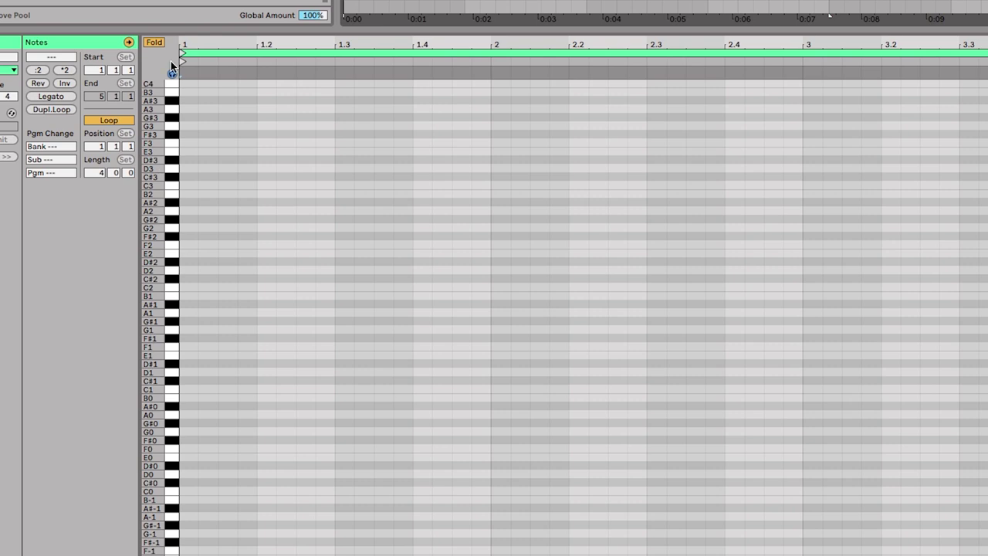
# Turn off note preview and enter short C major scale notes at the clip's start, duplicated across all octaves up to C4.
pyautogui.click(171, 72)
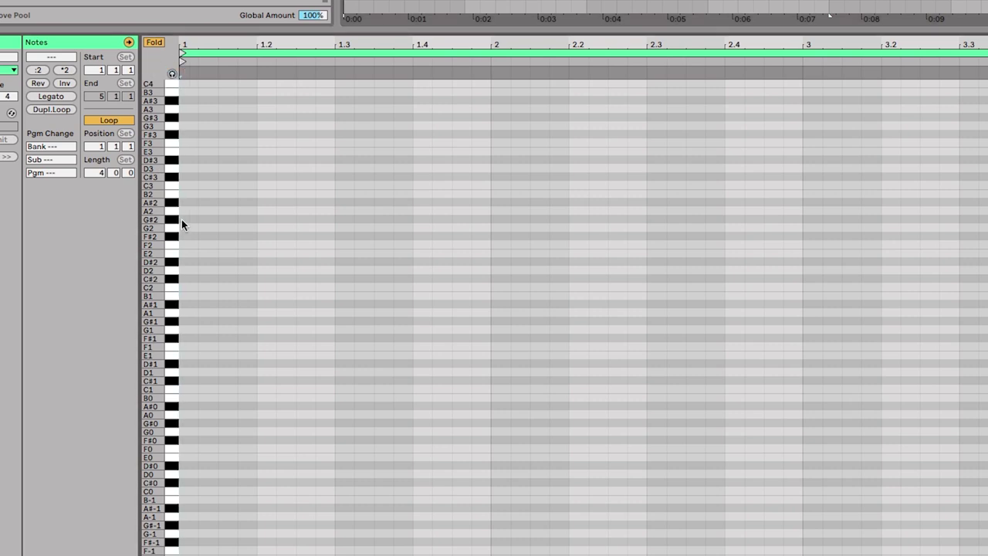
pyautogui.doubleClick(183, 286)
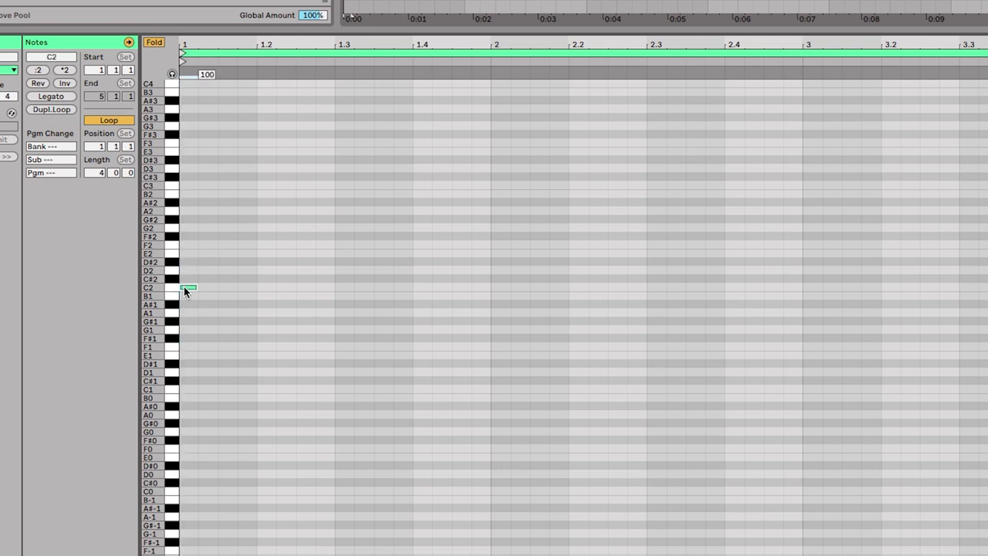
pyautogui.moveTo(185, 286); pyautogui.dragTo(191, 274)
pyautogui.moveTo(190, 229); pyautogui.dragTo(191, 206)
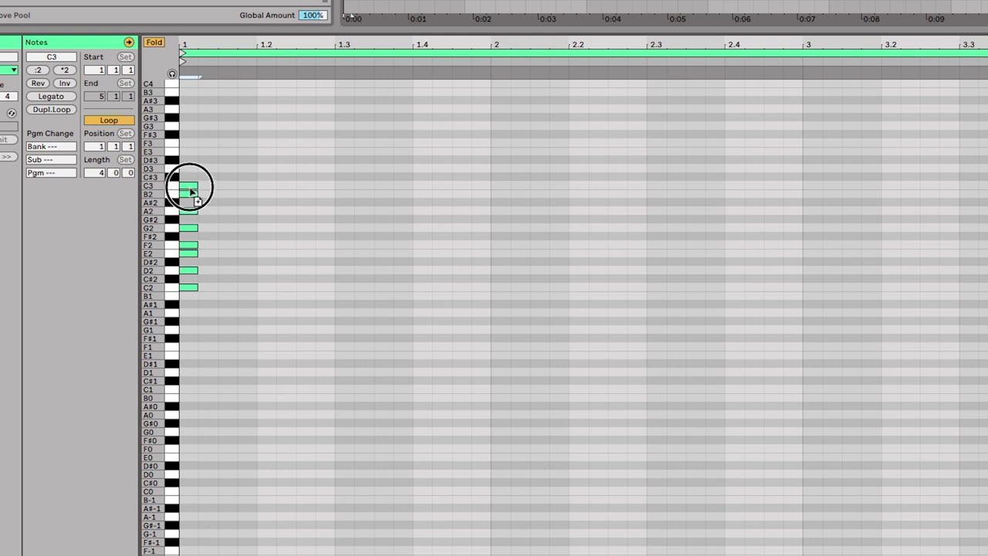
pyautogui.moveTo(235, 322); pyautogui.dragTo(190, 390)
pyautogui.moveTo(190, 390); pyautogui.dragTo(188, 491)
pyautogui.scroll(1, 188, 490)
pyautogui.moveTo(204, 299); pyautogui.dragTo(179, 82)
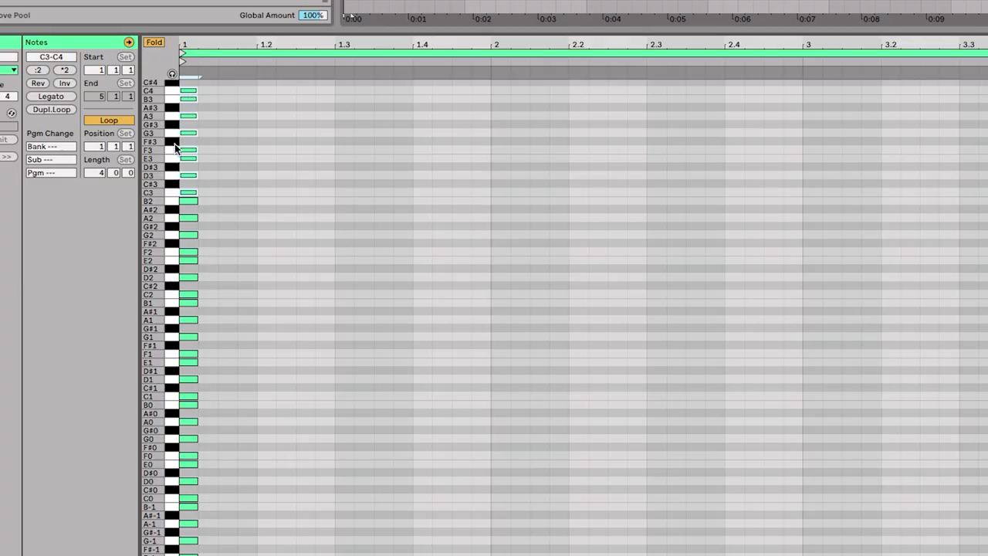
# Transpose all the scale guide notes from C major to G major and fold the note editor to the used keys.
pyautogui.click(160, 42)
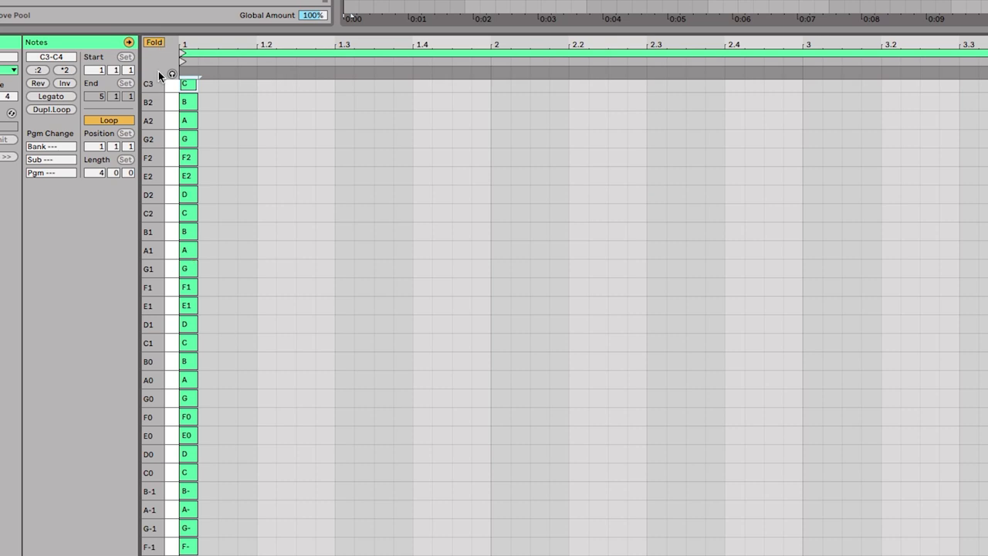
pyautogui.click(155, 43)
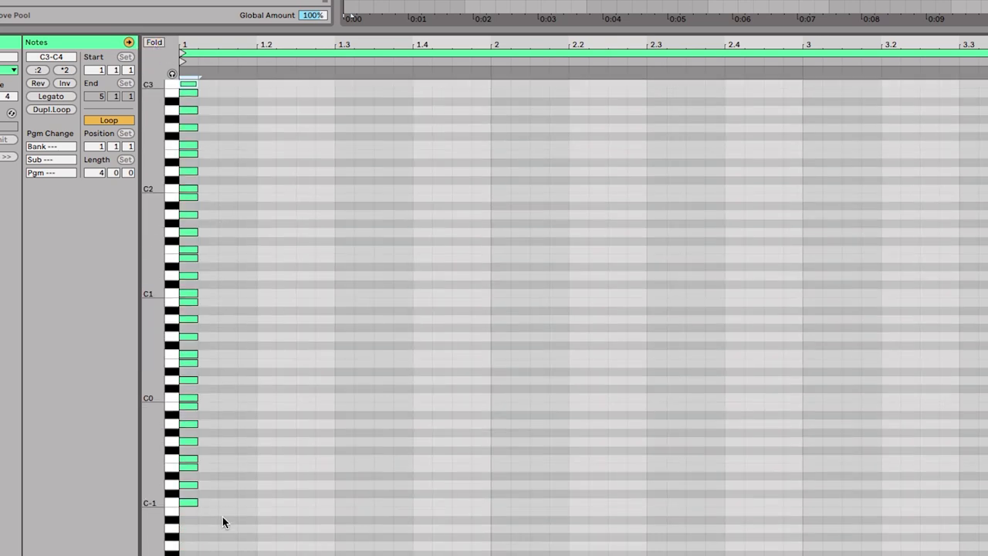
pyautogui.click(222, 520)
pyautogui.hotkey('ctrl', 'a')
pyautogui.click(186, 503)
pyautogui.moveTo(186, 503); pyautogui.dragTo(184, 548)
pyautogui.click(154, 42)
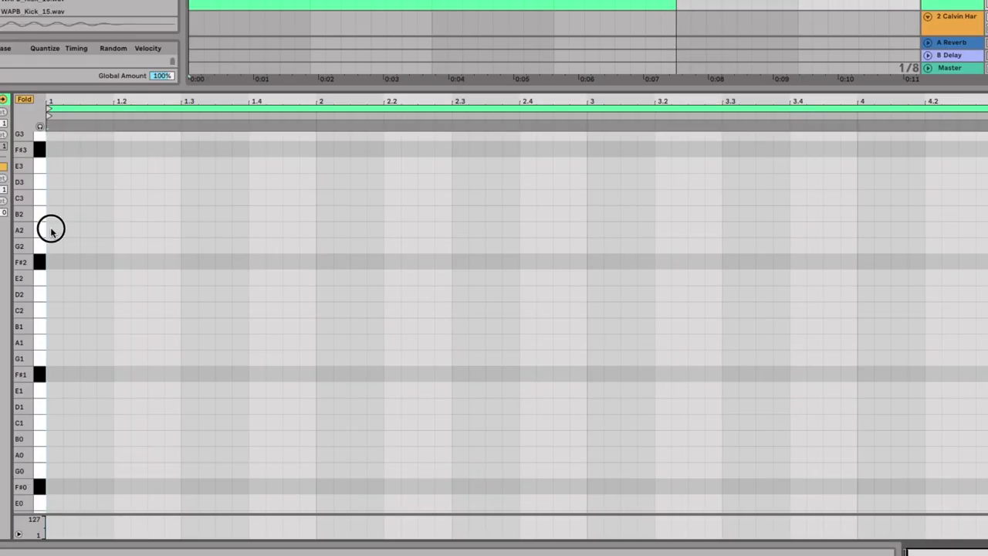
# Enter the root notes A2, E2, G2 and C2 at the starts of bars 1, 2, 3 and 4.
pyautogui.doubleClick(51, 230)
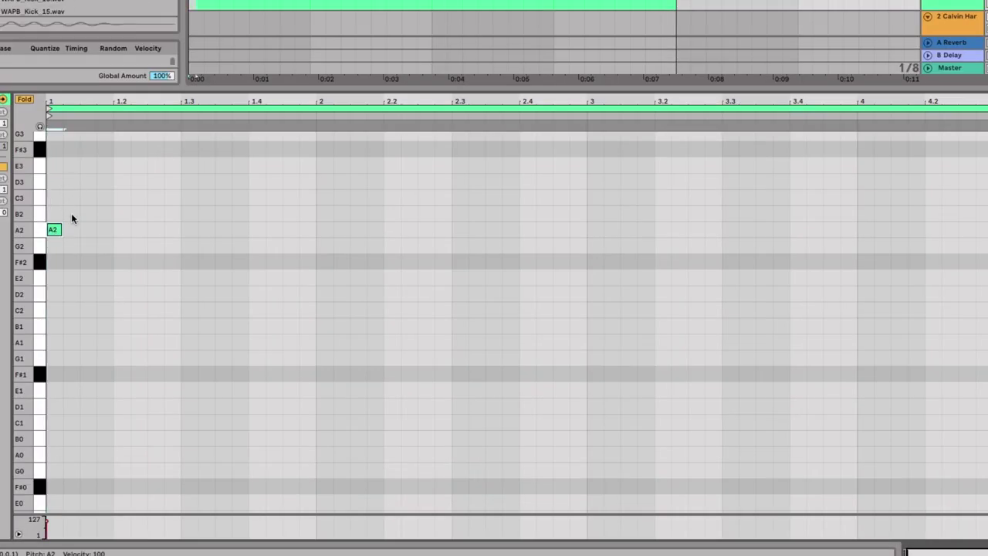
pyautogui.doubleClick(72, 279)
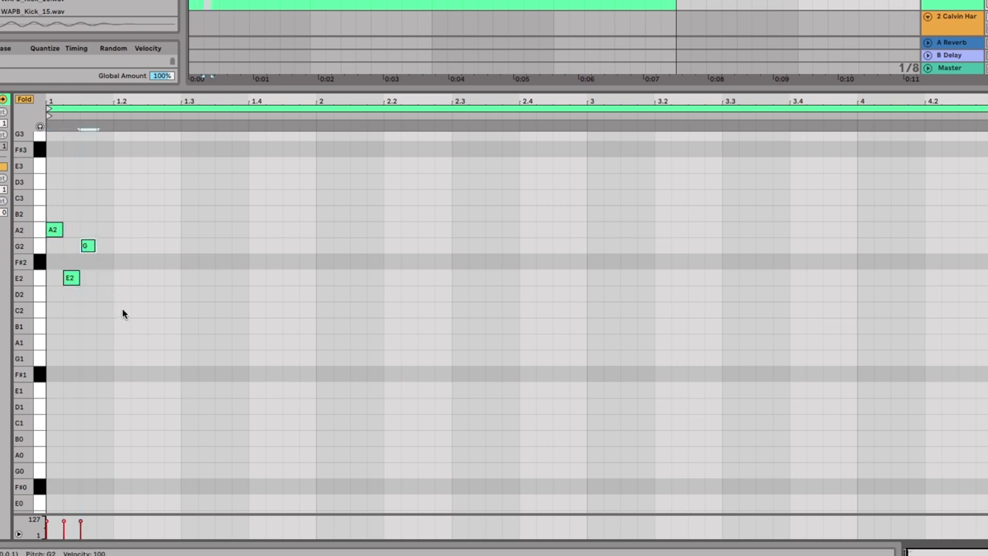
pyautogui.moveTo(138, 342); pyautogui.dragTo(71, 230)
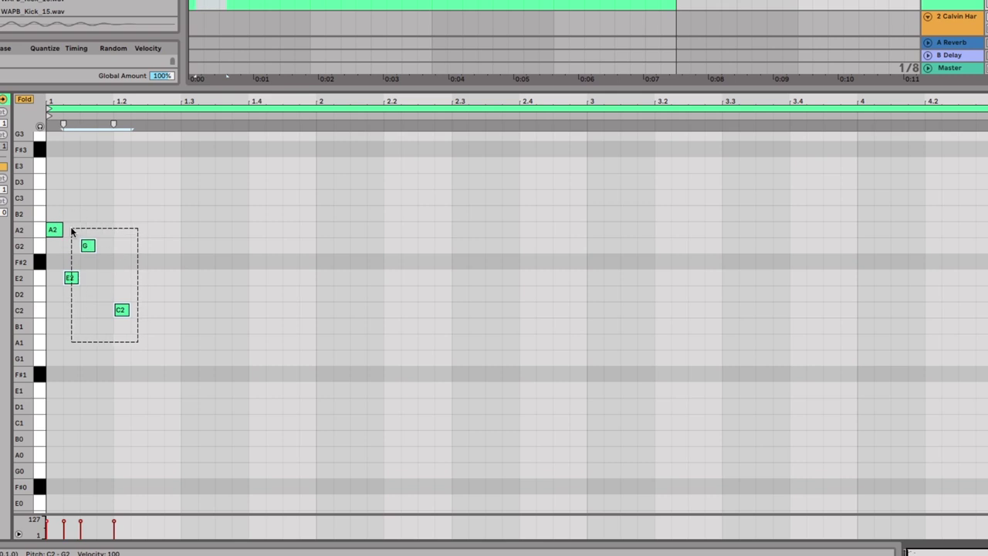
pyautogui.moveTo(72, 281); pyautogui.dragTo(325, 281)
pyautogui.moveTo(343, 244); pyautogui.dragTo(596, 245)
# Extend the four root notes to full bars with Legato and stack copies a third and a fifth above to form triads.
pyautogui.moveTo(629, 312)
pyautogui.mouseDown()
pyautogui.moveTo(877, 312)
pyautogui.moveTo(274, 247)
pyautogui.moveTo(82, 186)
pyautogui.moveTo(55, 191)
pyautogui.mouseUp()
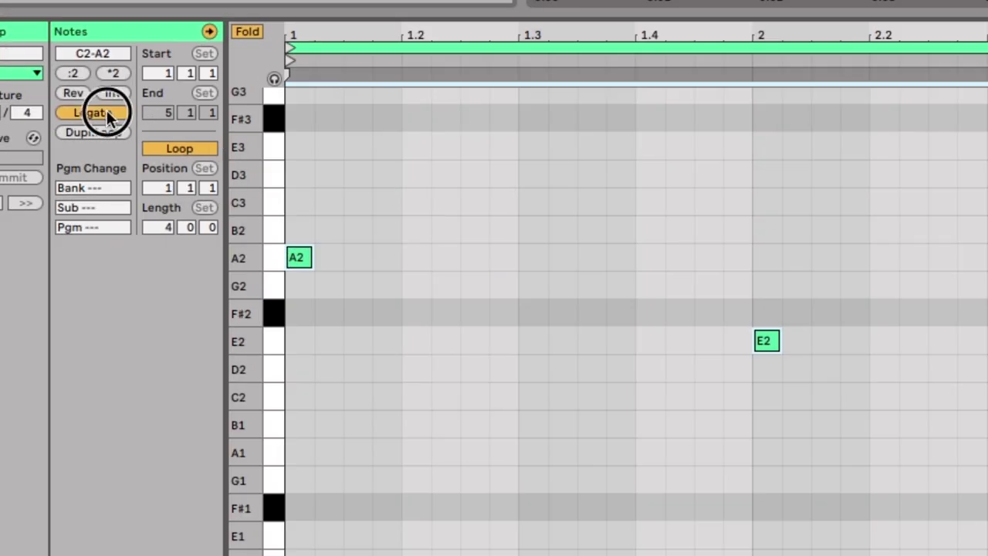
pyautogui.moveTo(987, 523); pyautogui.dragTo(651, 206)
pyautogui.scroll(1, 258, 199)
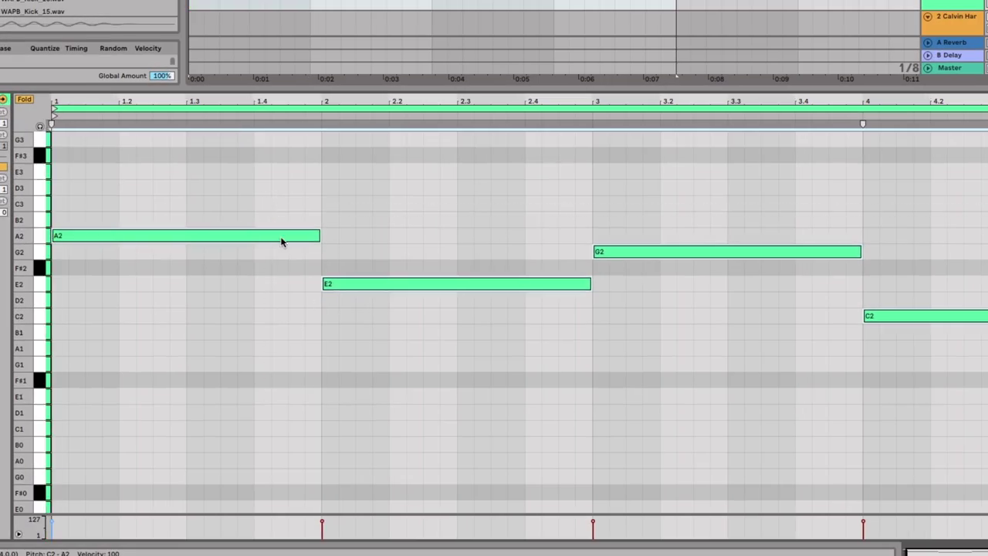
pyautogui.moveTo(280, 236); pyautogui.dragTo(283, 169)
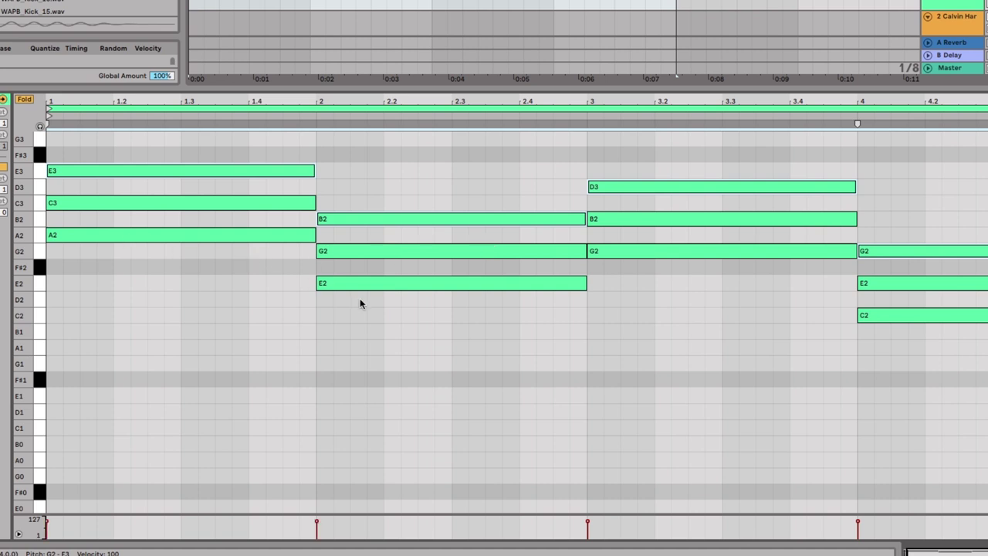
# Play back the chord progression on the Grand Piano track.
pyautogui.doubleClick(769, 91)
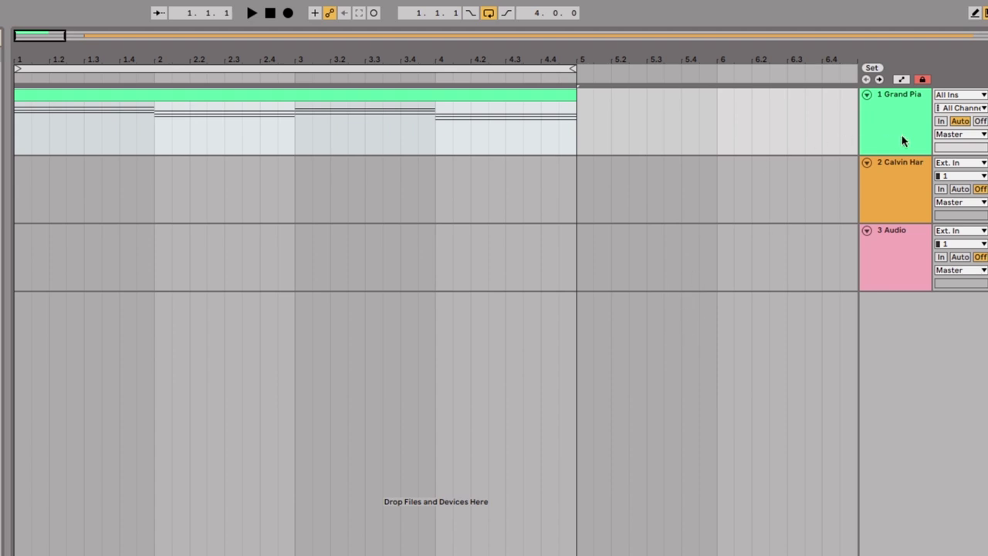
pyautogui.click(903, 140)
pyautogui.press('space')
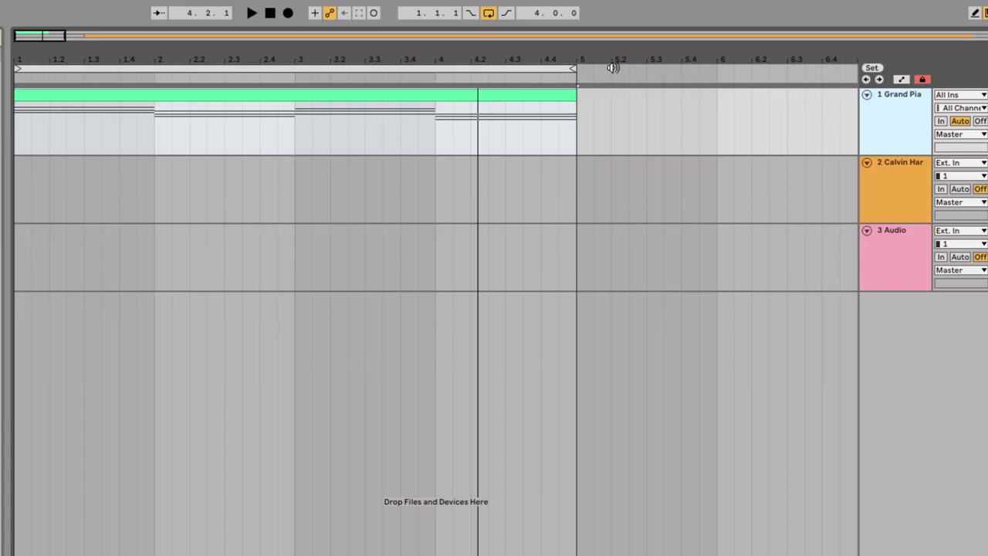
# Move the Feel So Close acapella clip to bar 1 and play it together with the piano chords.
pyautogui.moveTo(612, 68); pyautogui.dragTo(295, 60)
pyautogui.moveTo(567, 161); pyautogui.dragTo(33, 187)
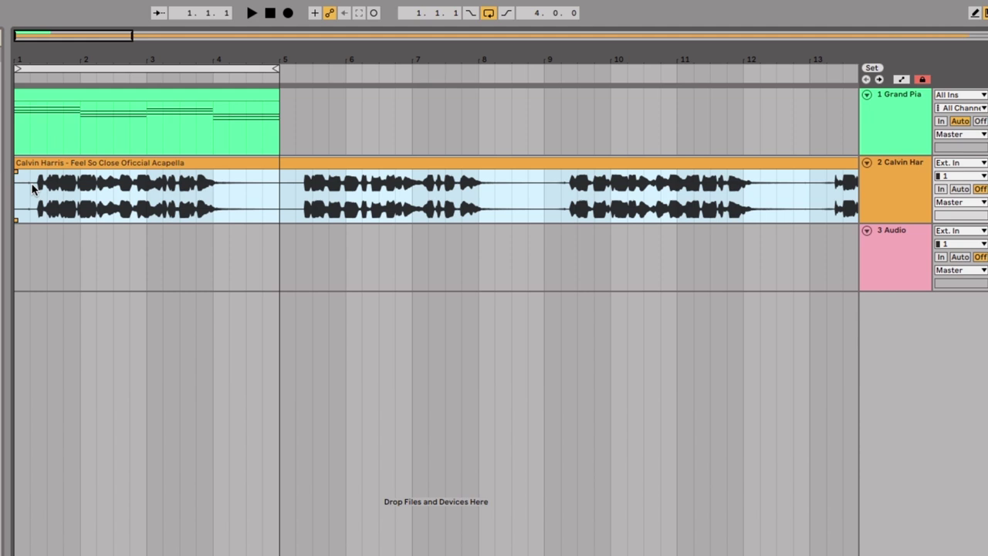
pyautogui.doubleClick(55, 94)
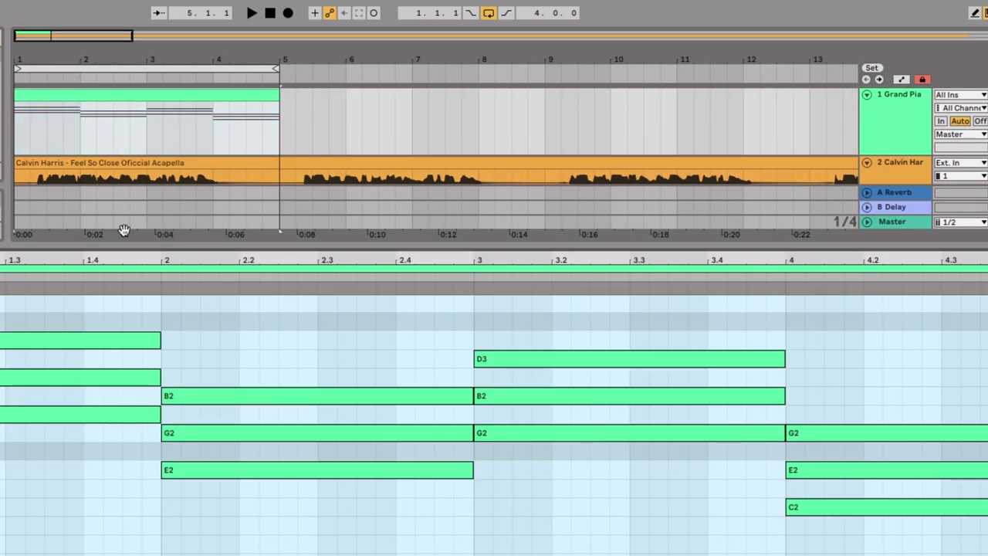
pyautogui.moveTo(120, 244); pyautogui.dragTo(114, 430)
pyautogui.press('space')
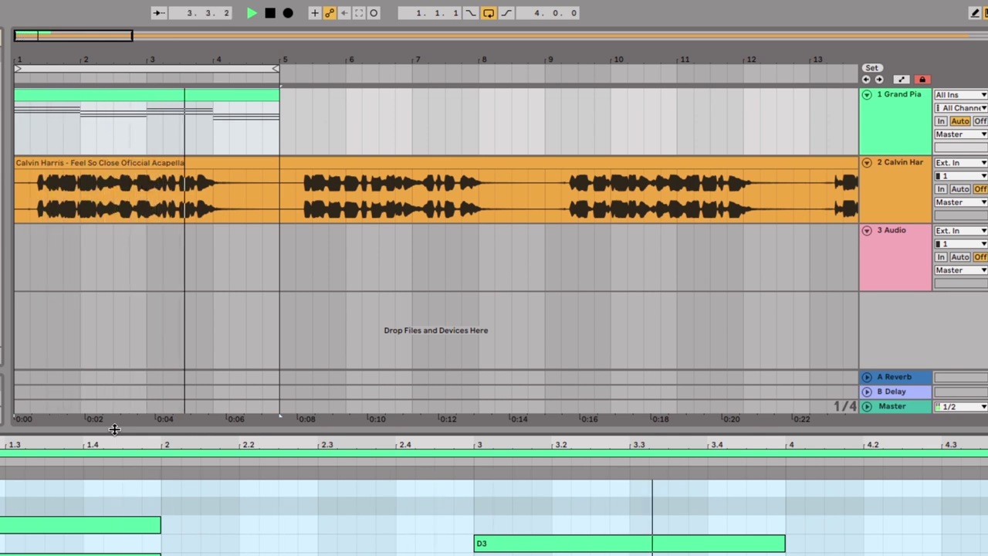
pyautogui.press('space')
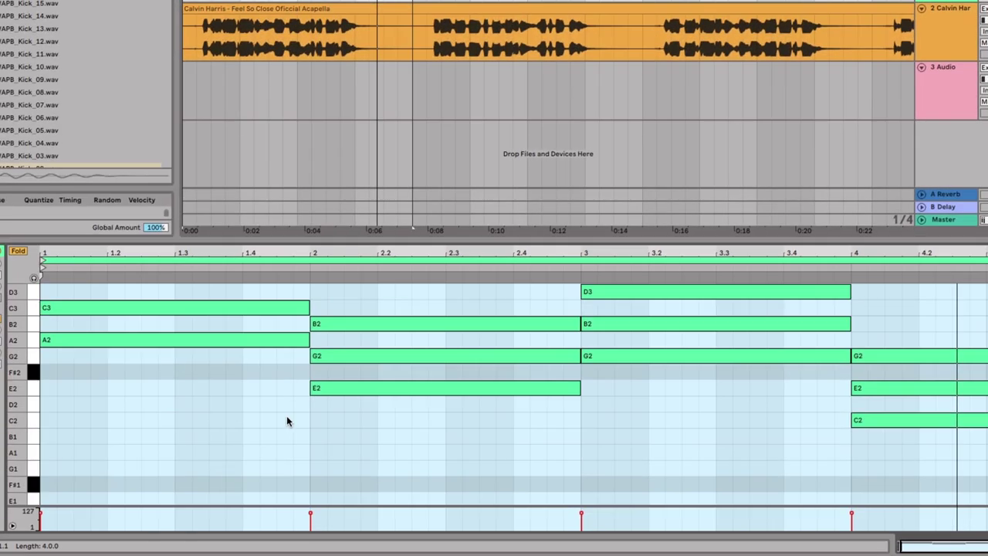
# Duplicate the chords' root notes A2, E2, G2 and C2 one octave lower.
pyautogui.click(238, 385)
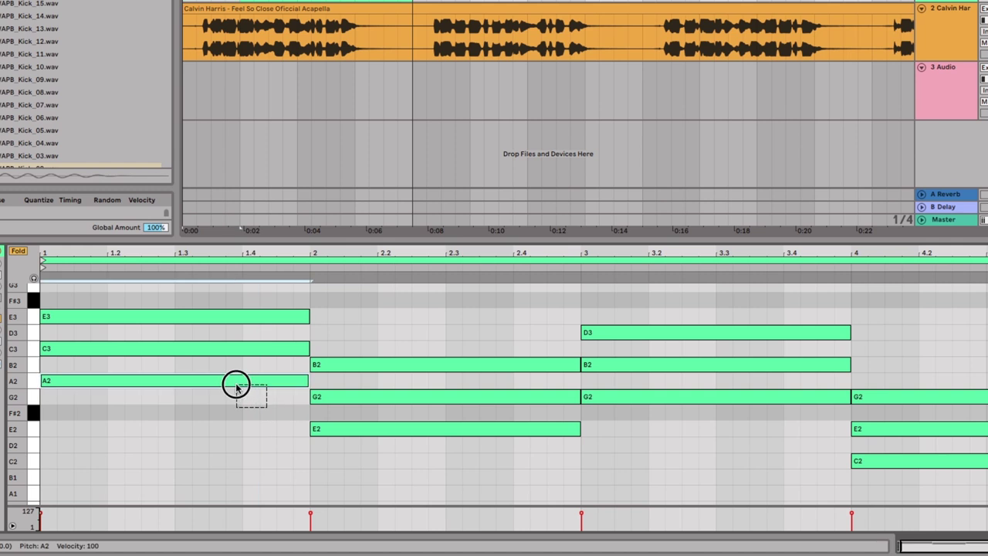
pyautogui.moveTo(357, 446); pyautogui.dragTo(340, 438)
pyautogui.moveTo(640, 421); pyautogui.dragTo(612, 386)
pyautogui.keyDown('shift'); pyautogui.click(875, 467); pyautogui.keyUp('shift')
pyautogui.moveTo(668, 400); pyautogui.dragTo(663, 505)
pyautogui.scroll(-3, 579, 421)
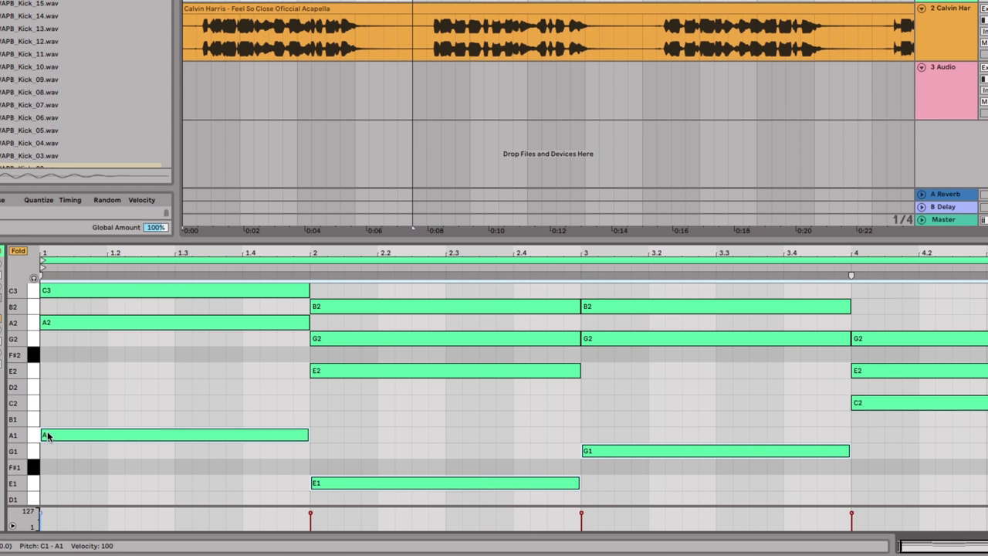
# Duplicate the A1, E1, G1 and C1 notes another octave lower and play the chords with the vocal.
pyautogui.scroll(-5, 47, 435)
pyautogui.click(216, 337)
pyautogui.moveTo(144, 337); pyautogui.dragTo(818, 433)
pyautogui.moveTo(647, 367); pyautogui.dragTo(644, 478)
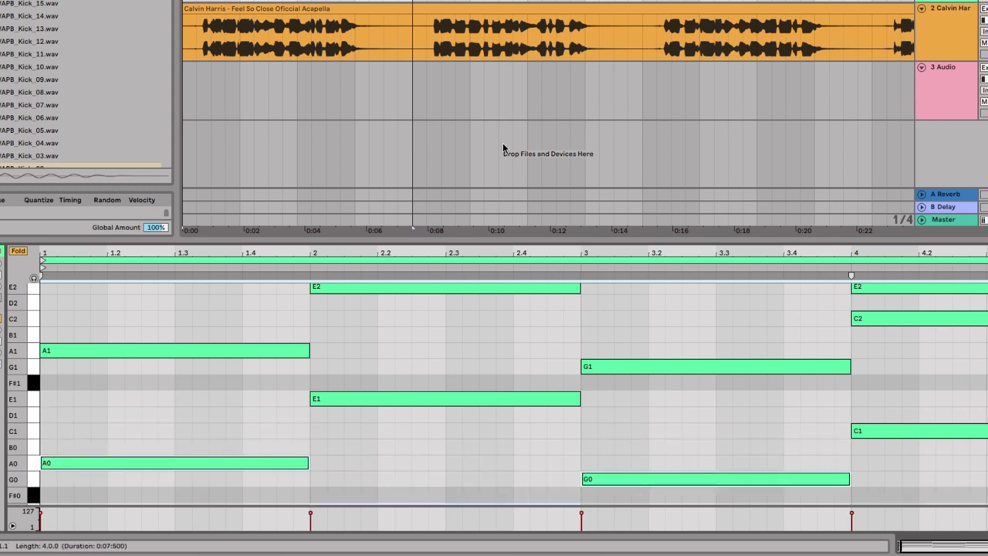
pyautogui.moveTo(405, 239); pyautogui.dragTo(399, 369)
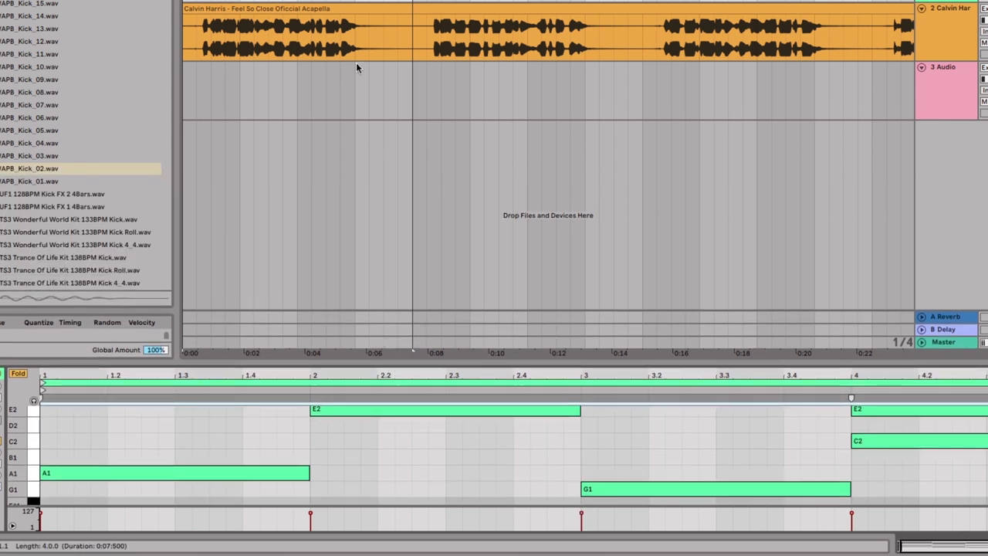
pyautogui.press('space')
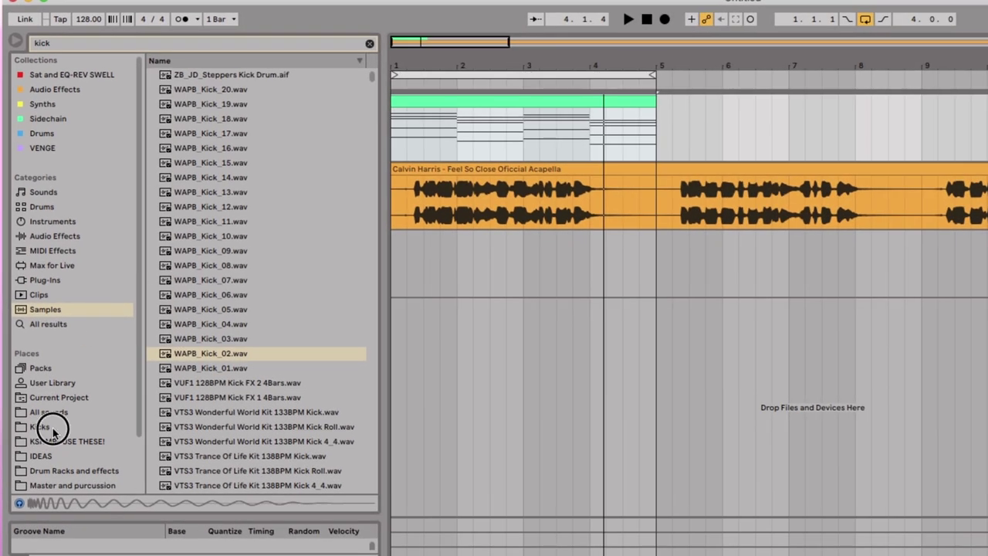
# Load the Kicks G rack from the Kicks folder onto a new track below the audio tracks.
pyautogui.click(40, 427)
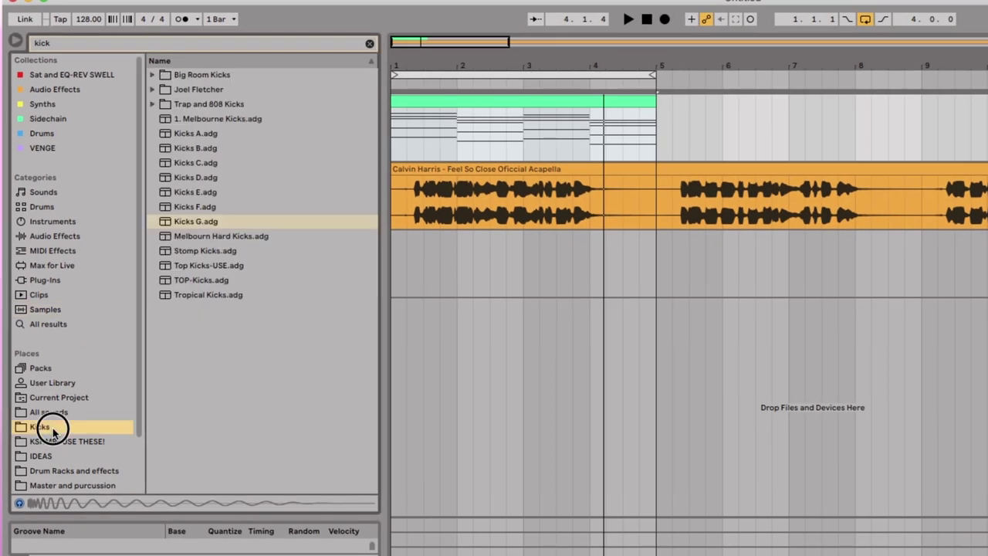
pyautogui.click(184, 222)
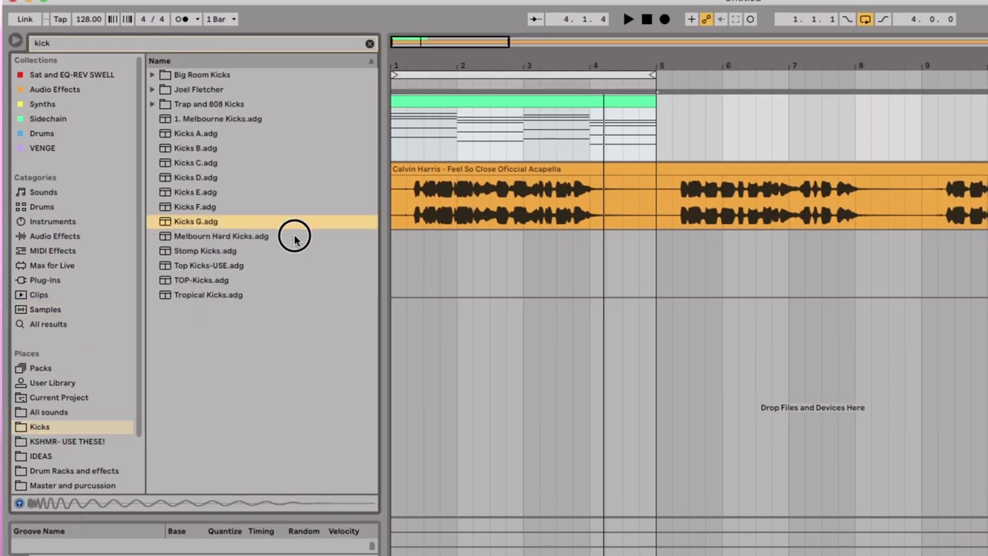
pyautogui.moveTo(417, 264); pyautogui.dragTo(425, 316)
pyautogui.scroll(3, 410, 315)
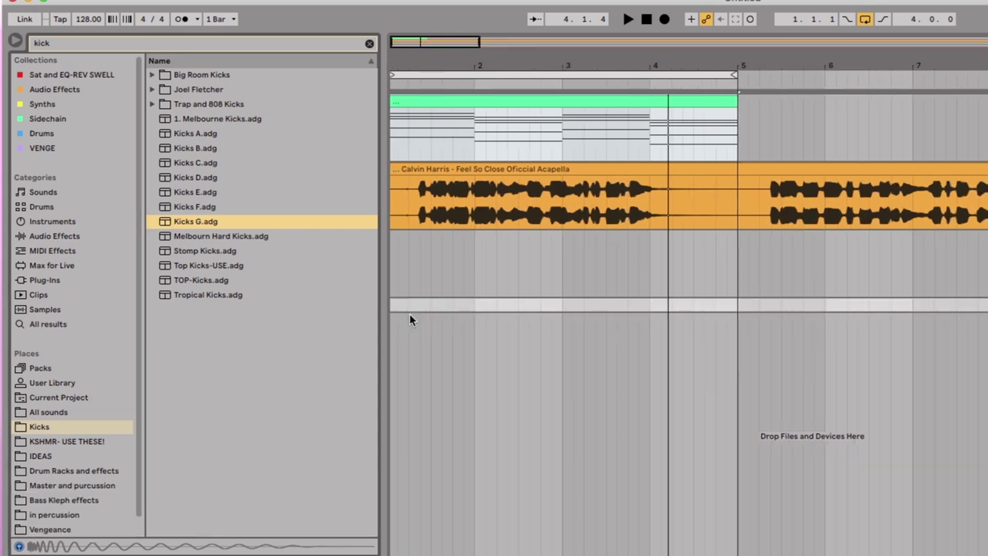
# Insert an empty one-bar MIDI clip at bar 1 on the Kicks G track.
pyautogui.click(460, 315)
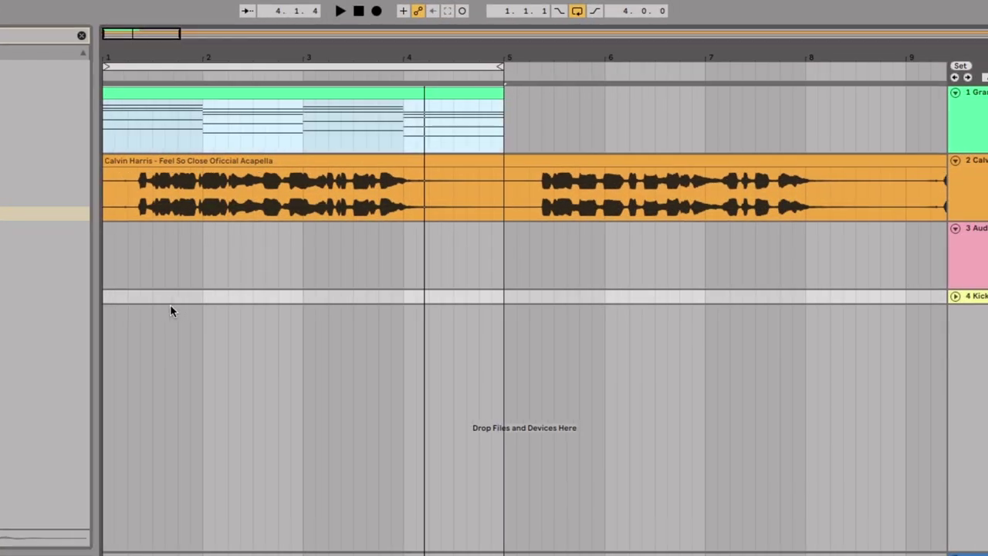
pyautogui.moveTo(199, 298); pyautogui.dragTo(117, 301)
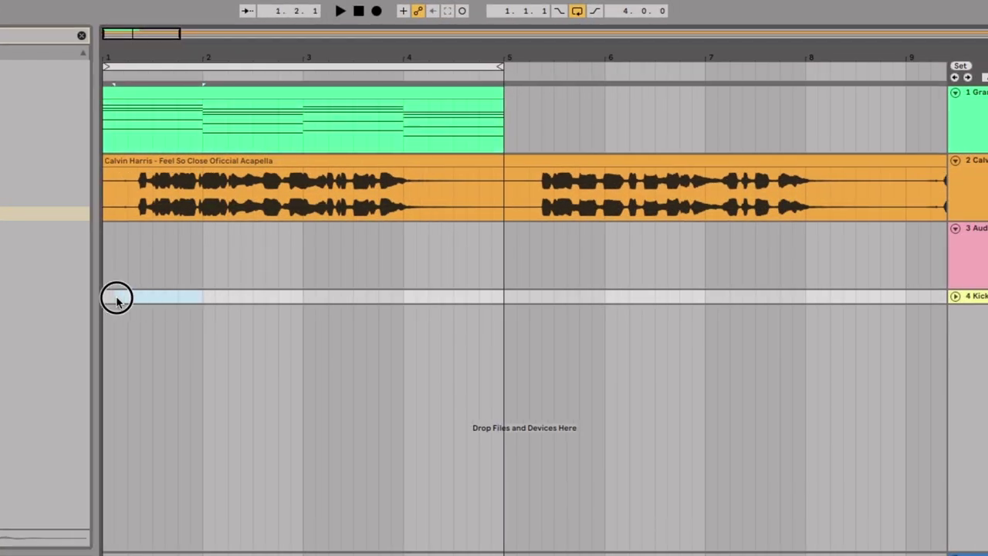
pyautogui.rightClick(107, 302)
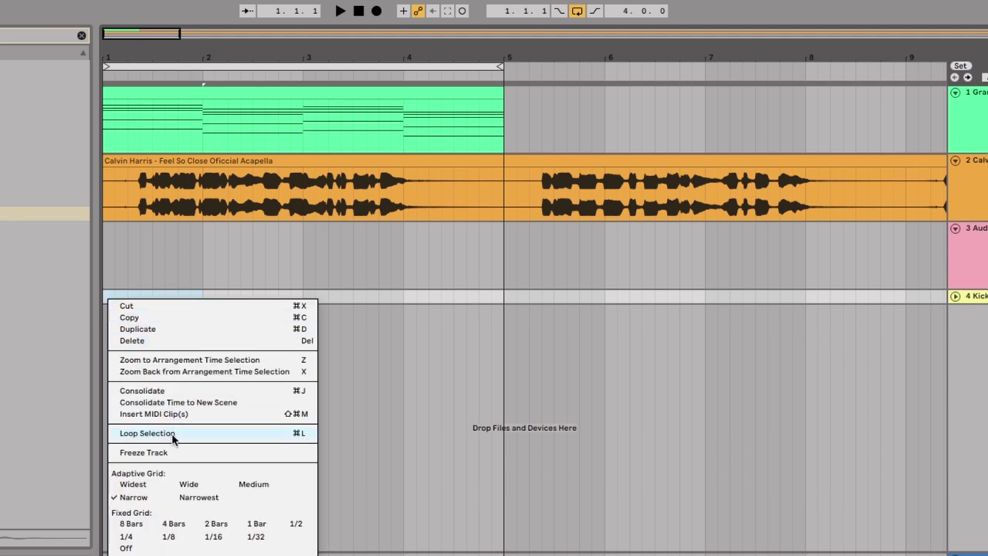
pyautogui.click(154, 414)
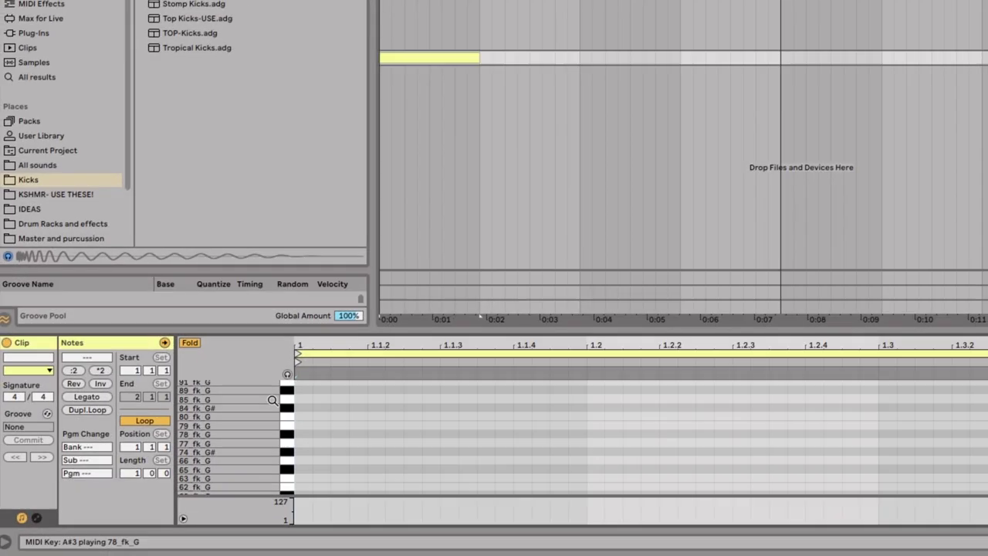
# Add a kick note at the clip's start and move it to KSHMR Punchy Kick 29 (G).
pyautogui.scroll(8, 273, 400)
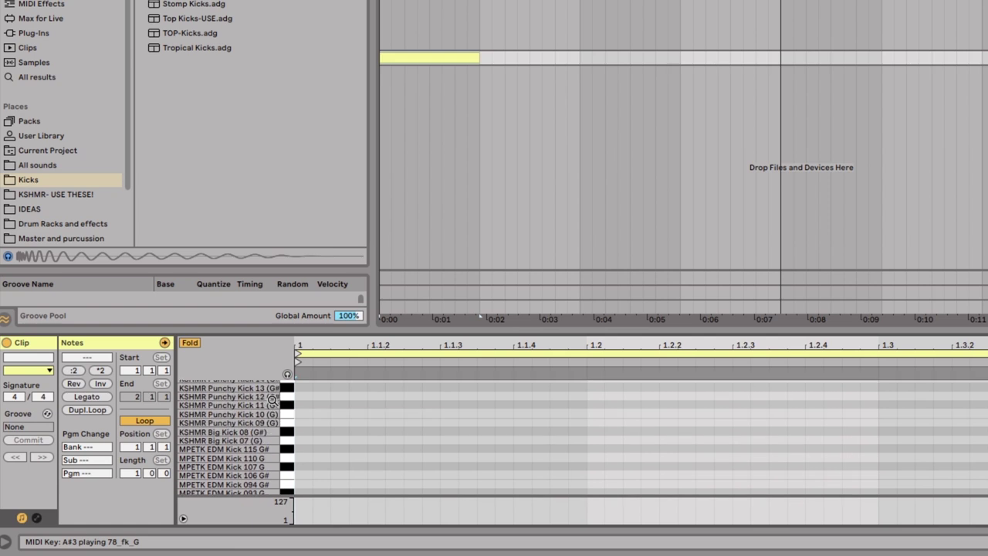
pyautogui.scroll(5, 272, 398)
pyautogui.doubleClick(302, 410)
pyautogui.moveTo(305, 407); pyautogui.dragTo(306, 435)
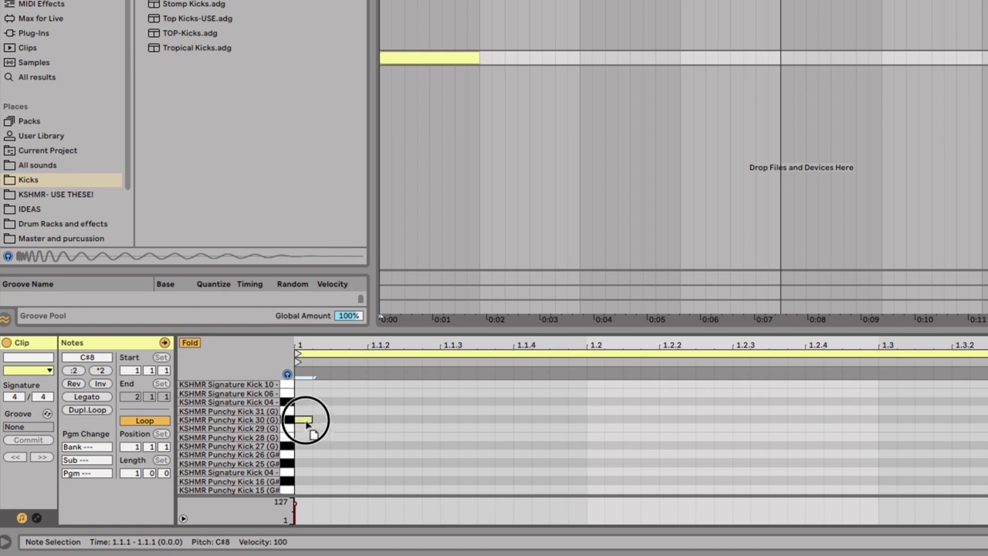
pyautogui.moveTo(307, 438); pyautogui.dragTo(308, 429)
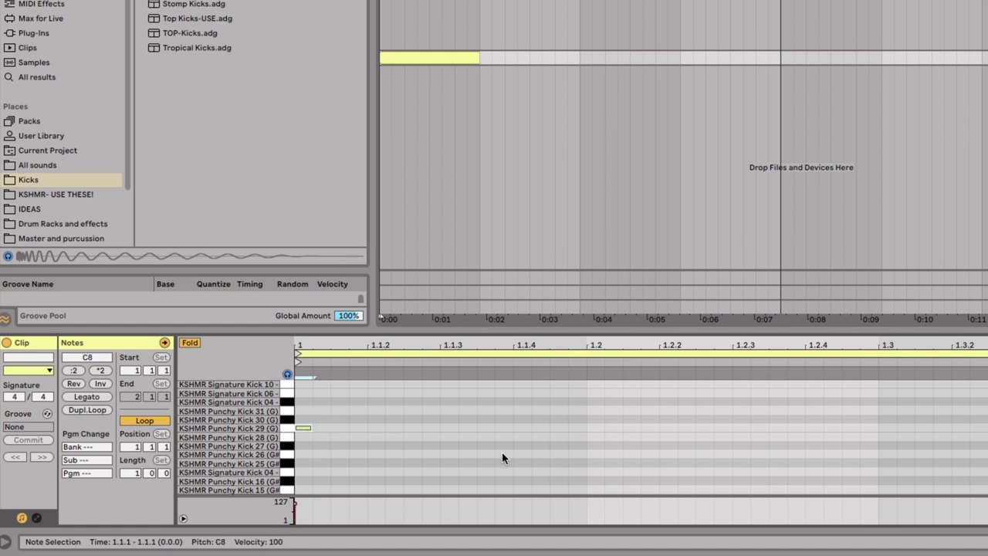
# Duplicate the kick note onto all four beats and extend the looped kick clip to bar 5.
pyautogui.moveTo(581, 442); pyautogui.dragTo(298, 399)
pyautogui.hotkey('ctrl', 'd')
pyautogui.hotkey('ctrl', 'd')
pyautogui.press('super+d')
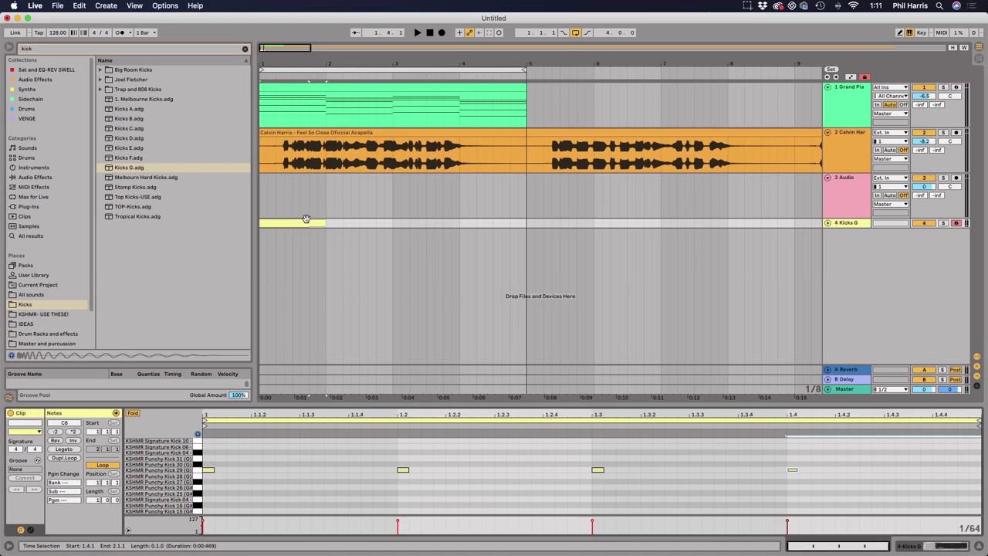
pyautogui.click(828, 223)
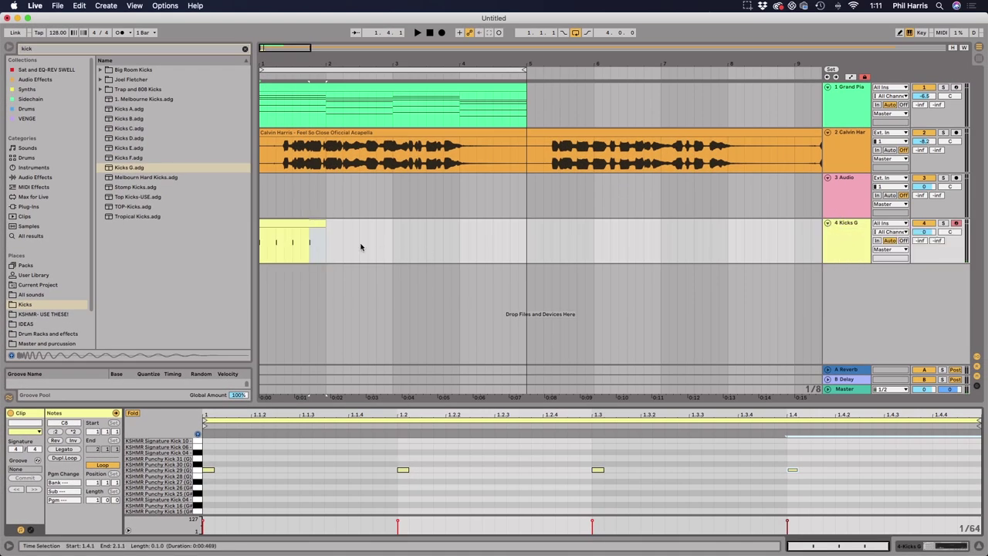
pyautogui.moveTo(324, 223); pyautogui.dragTo(527, 230)
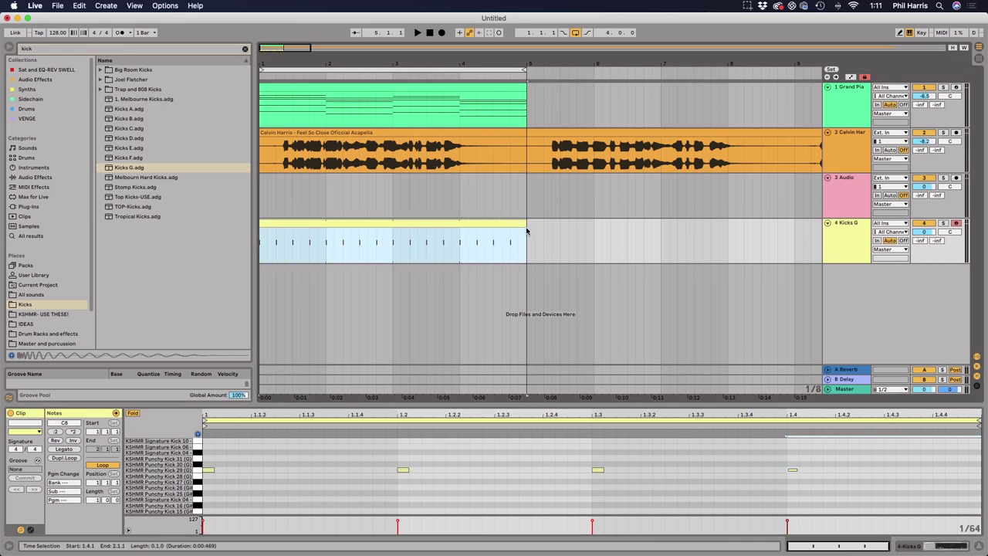
# Play the kicks with the piano and vocal, setting the Kicks G track volume to -1.3 dB.
pyautogui.press('space')
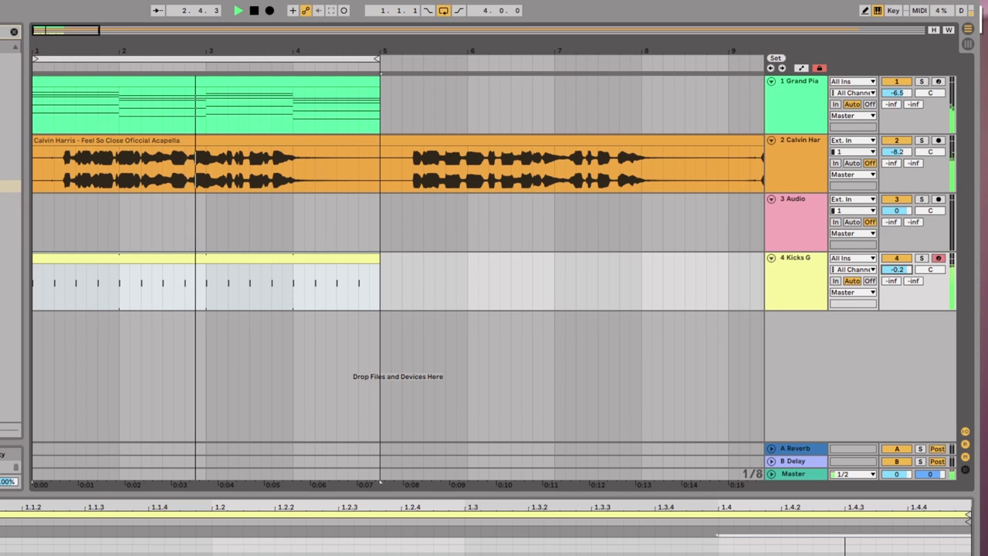
pyautogui.moveTo(906, 271); pyautogui.dragTo(906, 265)
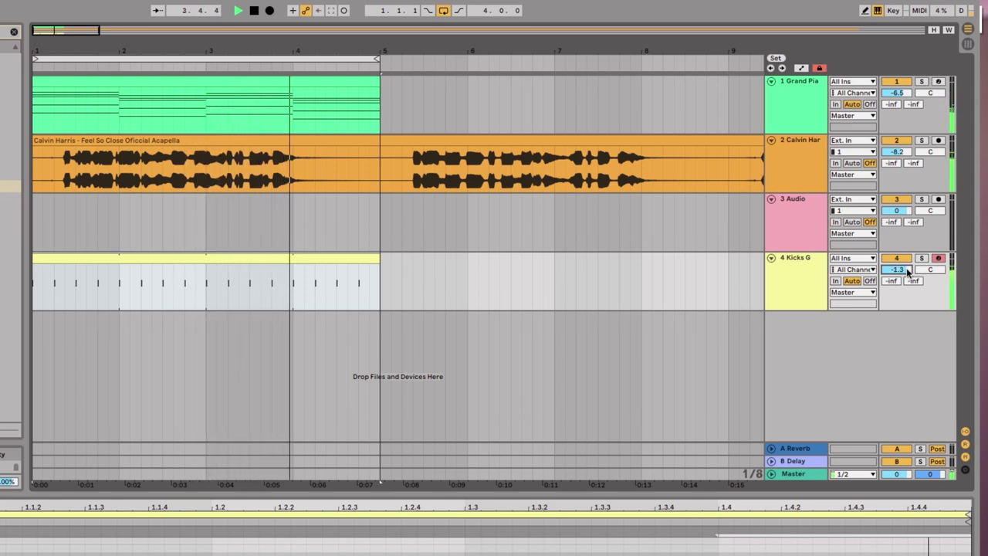
pyautogui.press('space')
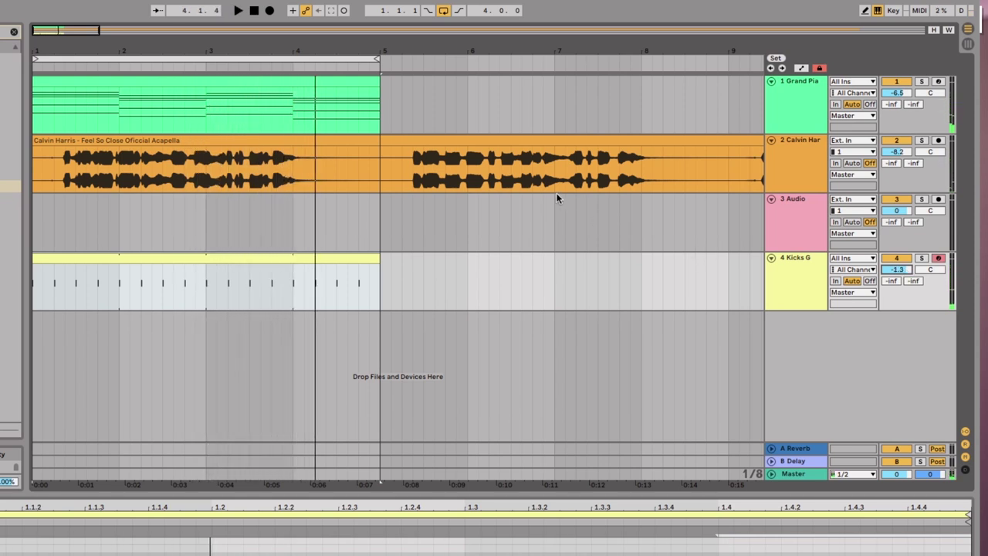
# Duplicate the Grand Piano track and delete the octave-doubled root notes beneath the chords in the copy.
pyautogui.click(783, 98)
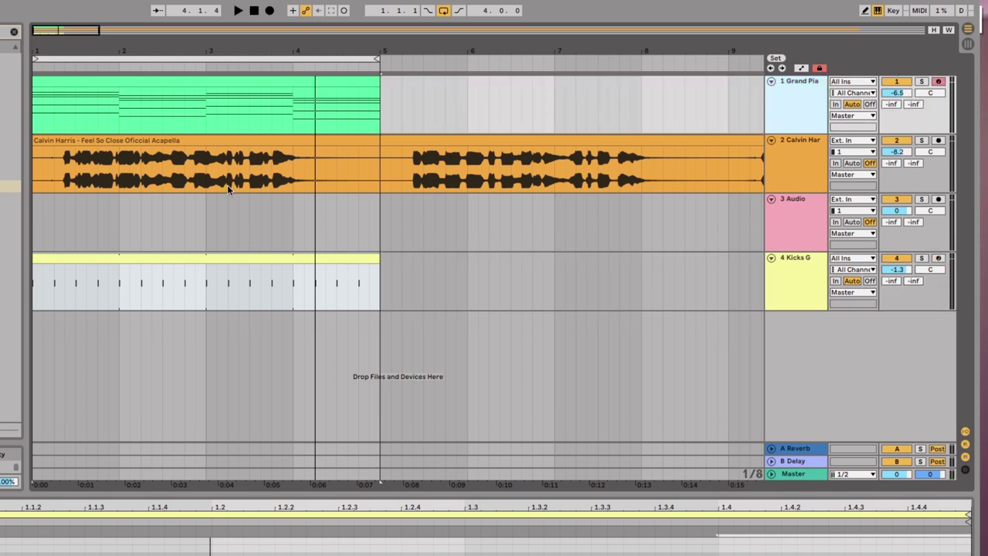
pyautogui.hotkey('ctrl', 'd')
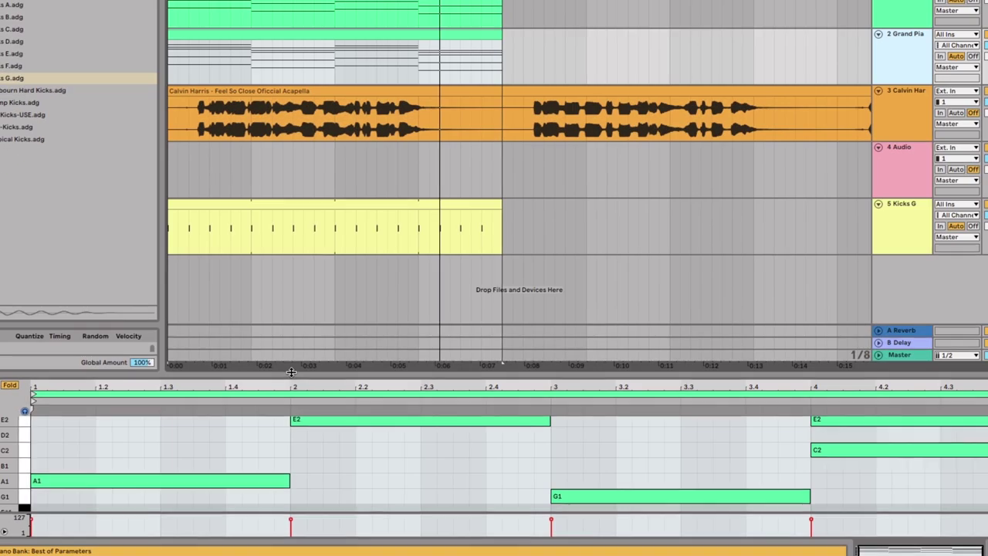
pyautogui.moveTo(291, 372); pyautogui.dragTo(302, 87)
pyautogui.scroll(4, 305, 206)
pyautogui.moveTo(202, 301); pyautogui.dragTo(502, 494)
pyautogui.press('Delete')
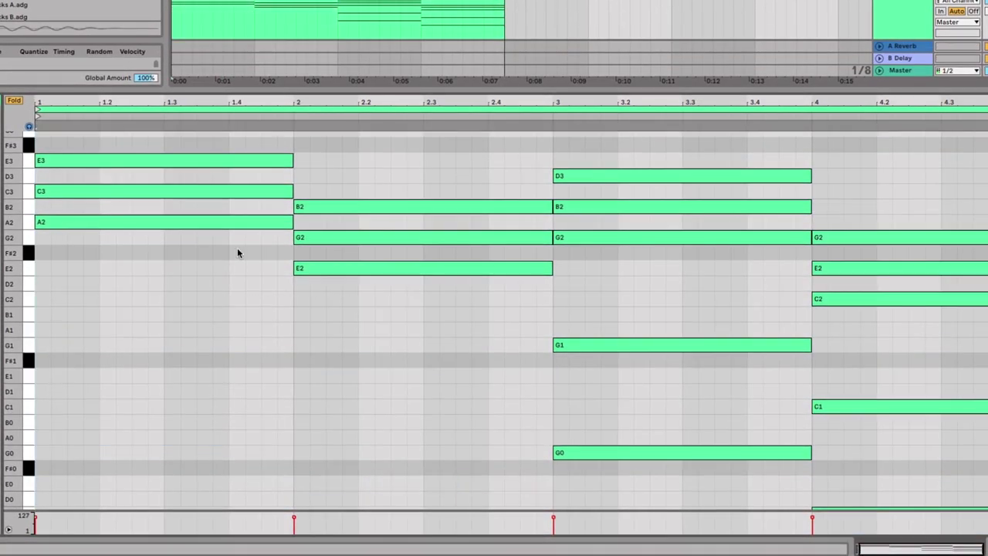
pyautogui.moveTo(597, 320); pyautogui.dragTo(715, 495)
pyautogui.press('Delete')
pyautogui.moveTo(838, 380); pyautogui.dragTo(864, 478)
pyautogui.moveTo(794, 360); pyautogui.dragTo(863, 496)
pyautogui.press('Delete')
# Delete the upper chord notes in the copied clip, keeping only the roots A2, E2, G2 and C2.
pyautogui.moveTo(838, 206); pyautogui.dragTo(856, 278)
pyautogui.press('Delete')
pyautogui.moveTo(703, 137); pyautogui.dragTo(719, 207)
pyautogui.press('Delete')
pyautogui.moveTo(480, 189); pyautogui.dragTo(501, 240)
pyautogui.press('Delete')
pyautogui.moveTo(223, 149); pyautogui.dragTo(245, 194)
pyautogui.press('Delete')
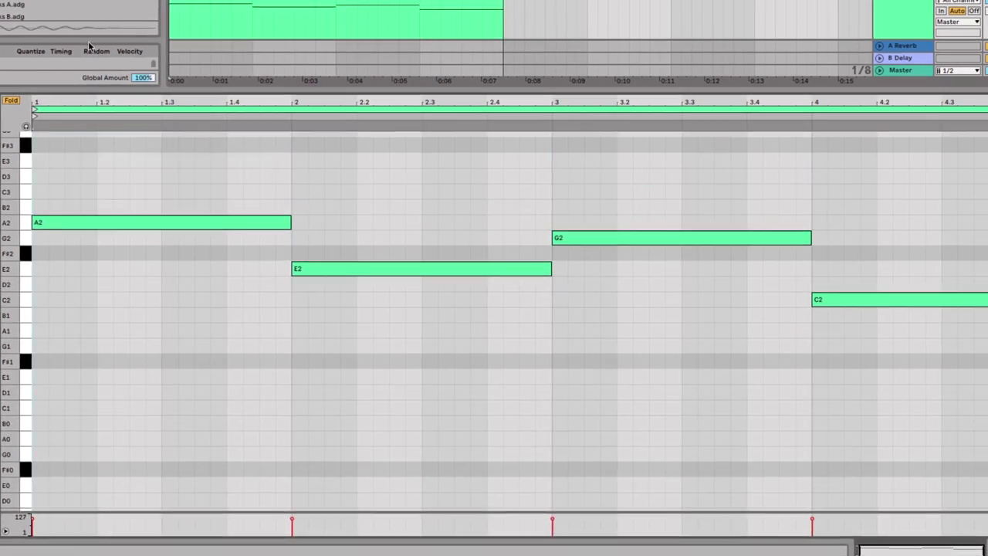
# Load Nexus 3 from the Synths collection onto the duplicated piano track, clearing the kick search.
pyautogui.moveTo(117, 92); pyautogui.dragTo(115, 313)
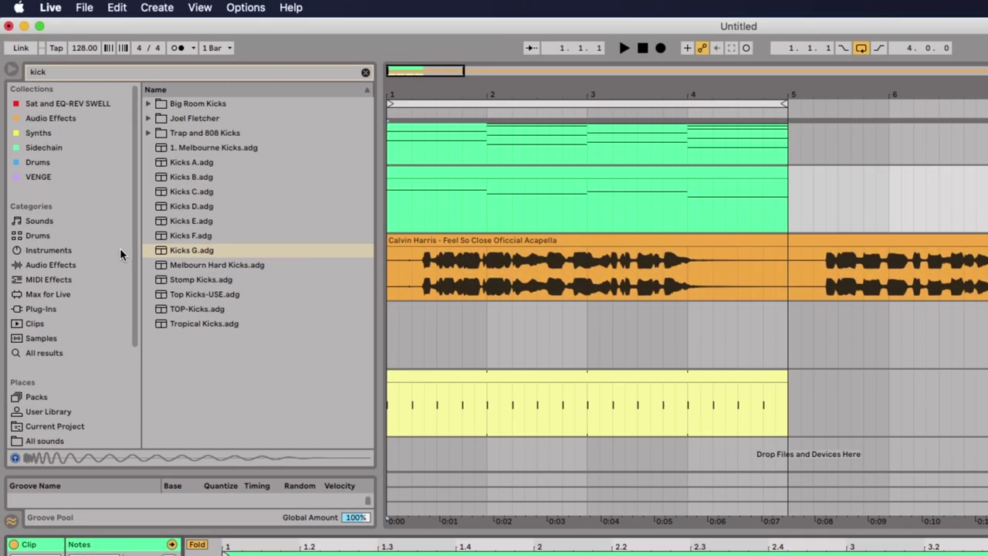
pyautogui.click(41, 135)
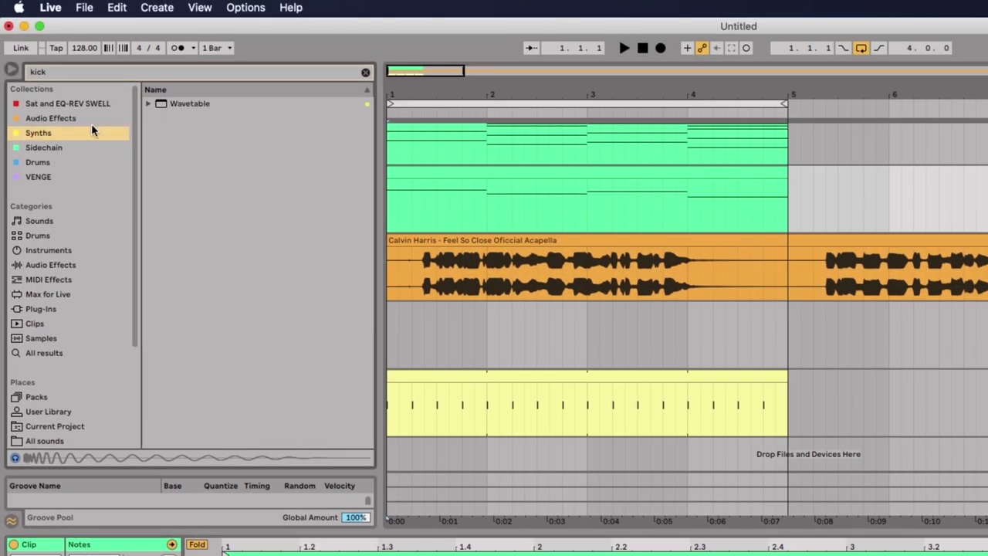
pyautogui.click(366, 74)
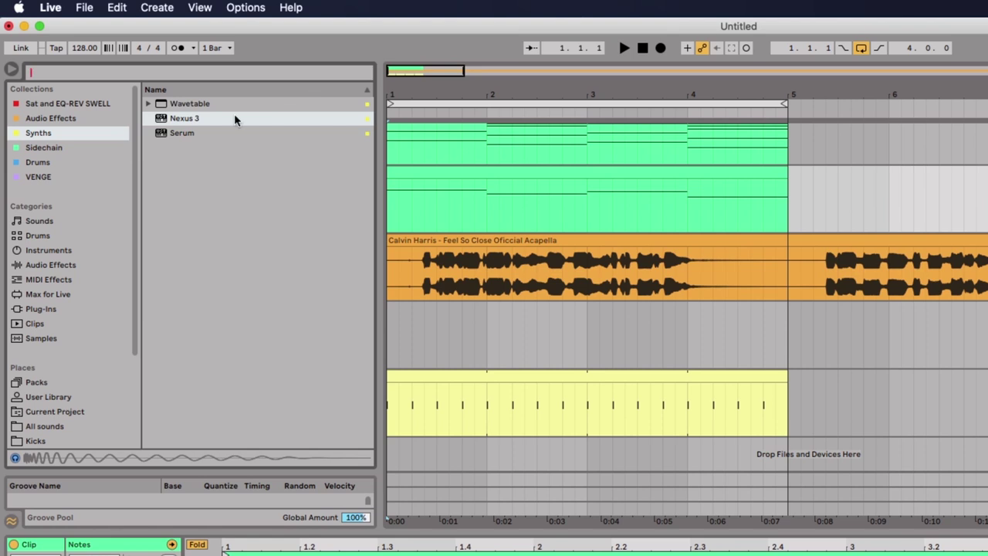
pyautogui.moveTo(178, 120); pyautogui.dragTo(568, 180)
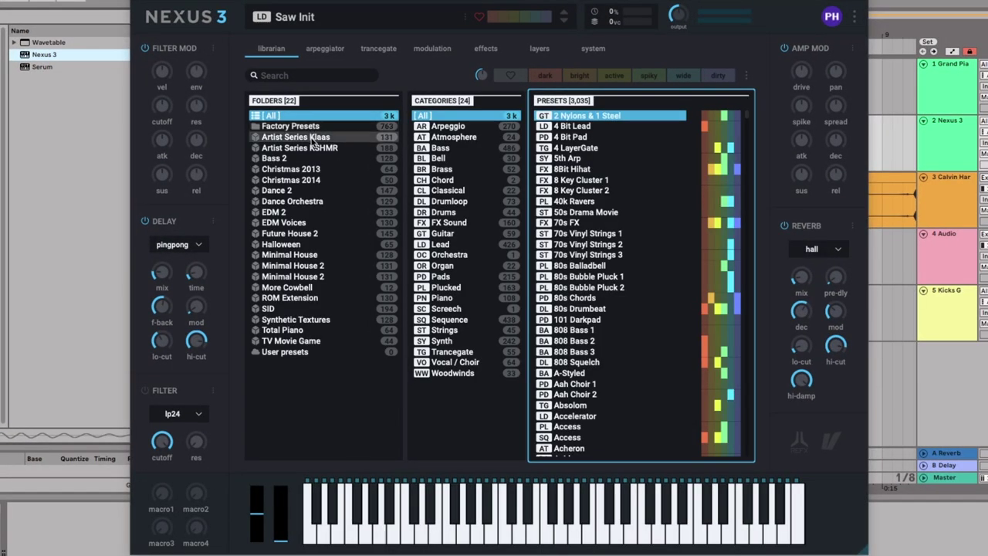
# Choose the Neverland Bass preset from the Artist Series KSHMR Bass category and play the Nexus 3 track soloed.
pyautogui.click(315, 148)
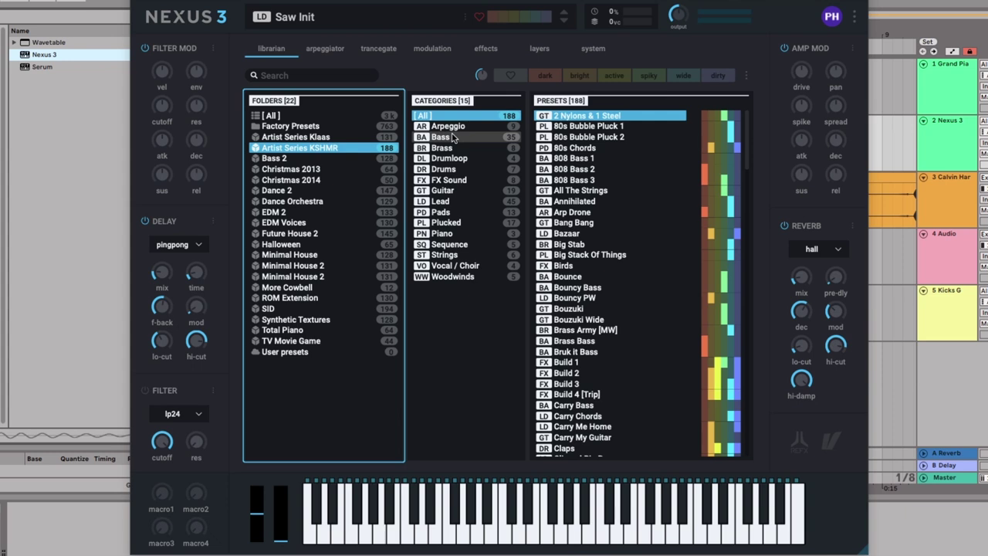
pyautogui.scroll(-2, 564, 175)
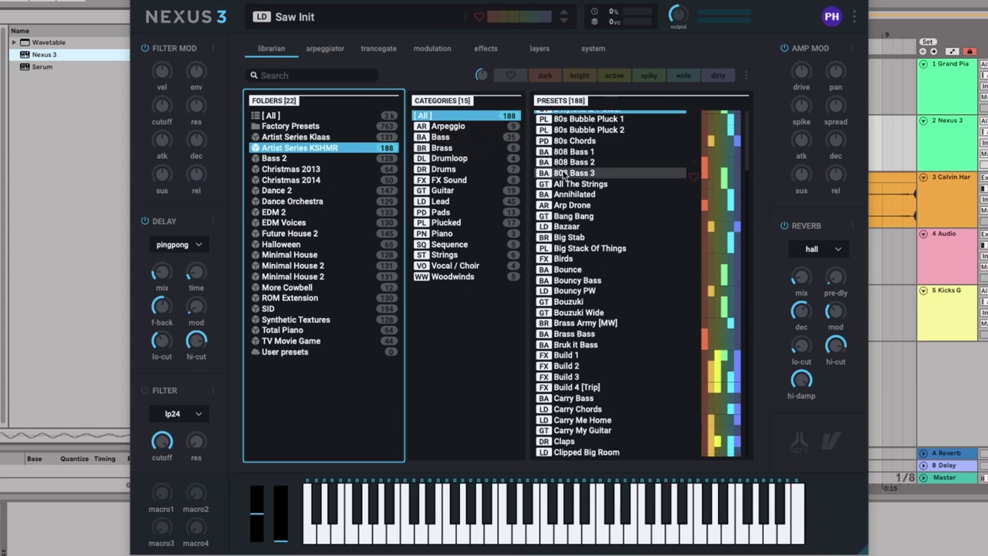
pyautogui.click(440, 137)
pyautogui.scroll(-1, 616, 197)
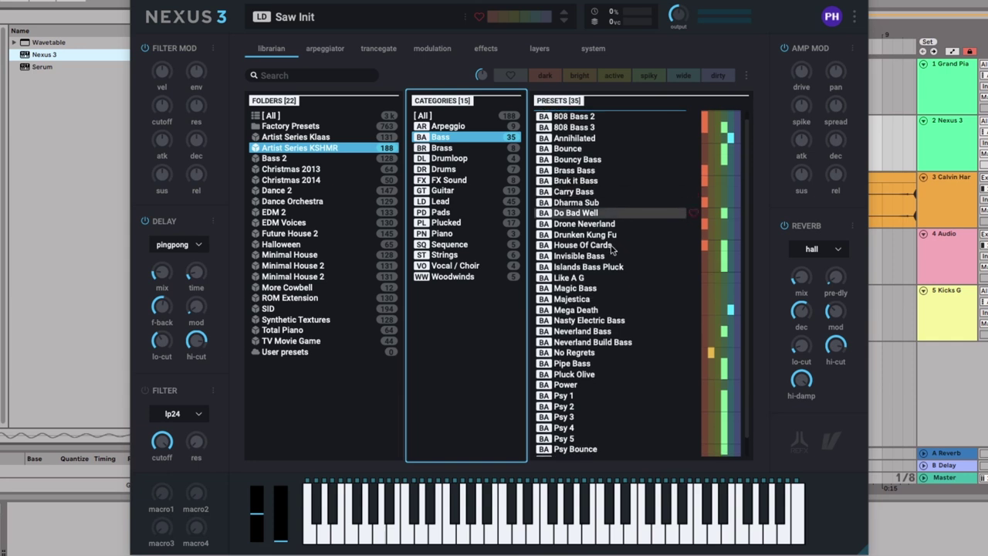
pyautogui.click(606, 331)
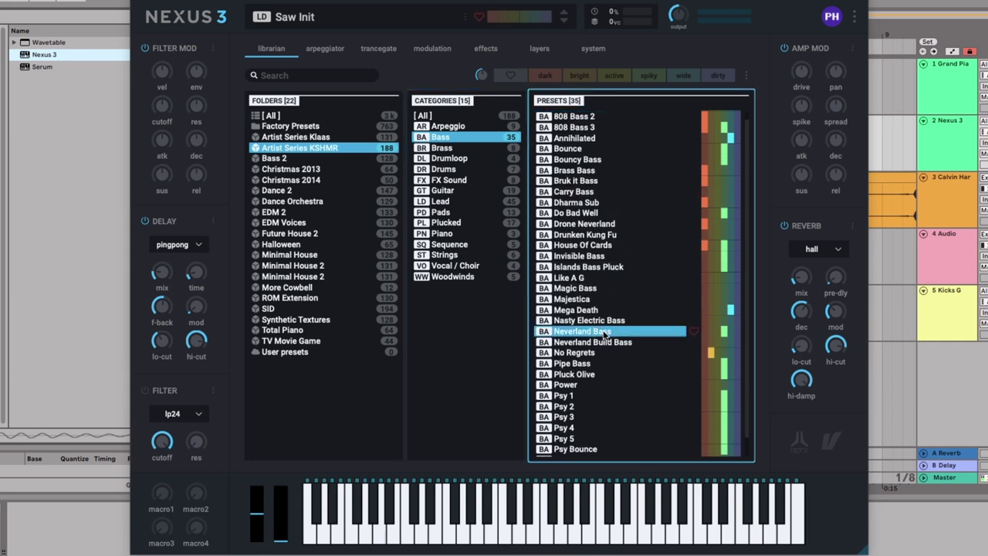
pyautogui.click(139, 2)
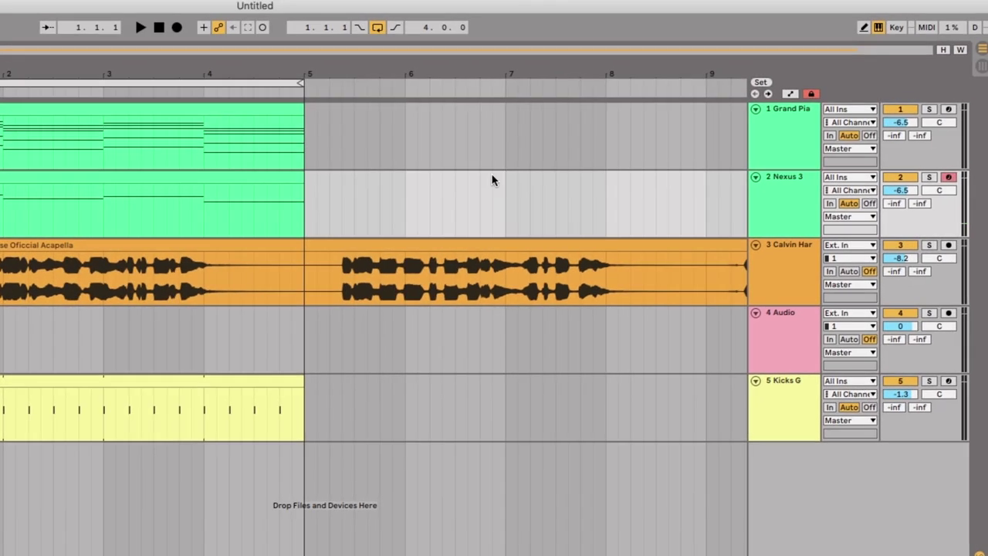
pyautogui.click(929, 178)
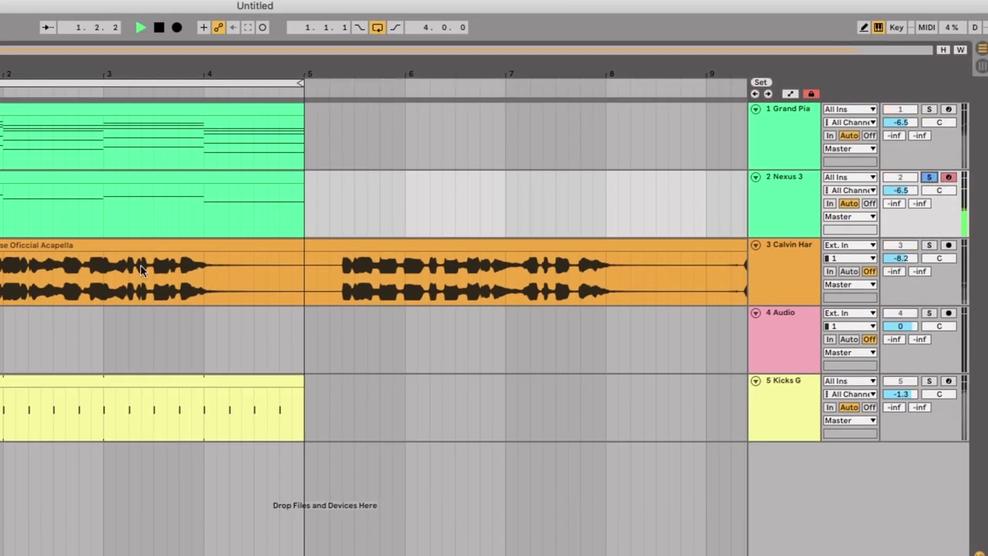
# Replace the long A2 bass note with four short A2 notes on the offbeats of bar 1 and play them.
pyautogui.doubleClick(109, 175)
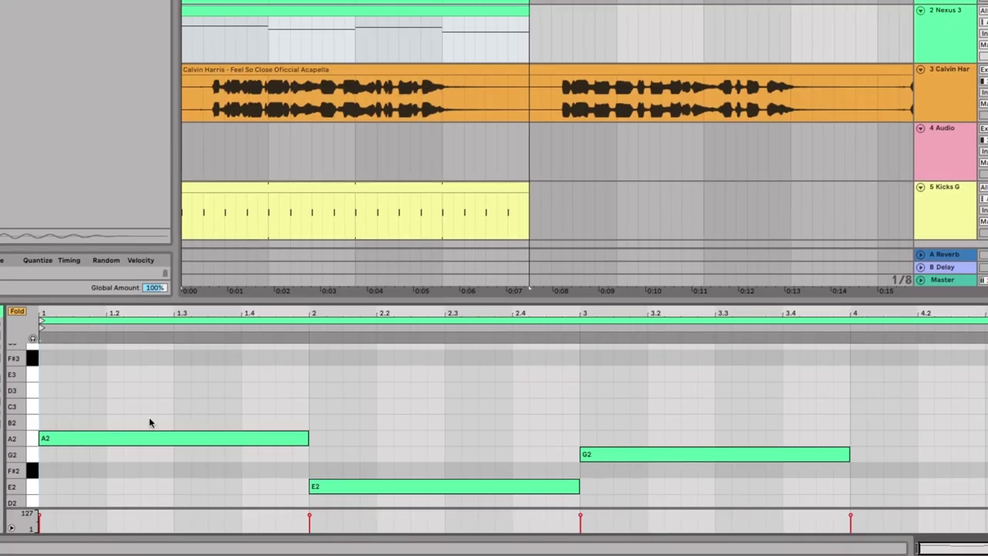
pyautogui.doubleClick(91, 439)
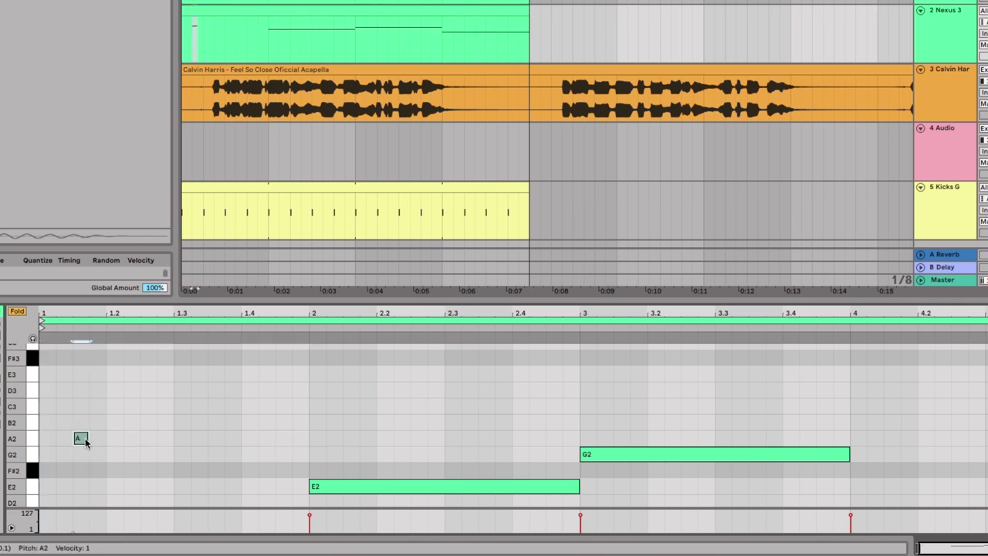
pyautogui.moveTo(85, 438); pyautogui.dragTo(106, 438)
pyautogui.moveTo(87, 442); pyautogui.dragTo(229, 444)
pyautogui.moveTo(227, 443); pyautogui.dragTo(300, 444)
pyautogui.press('space')
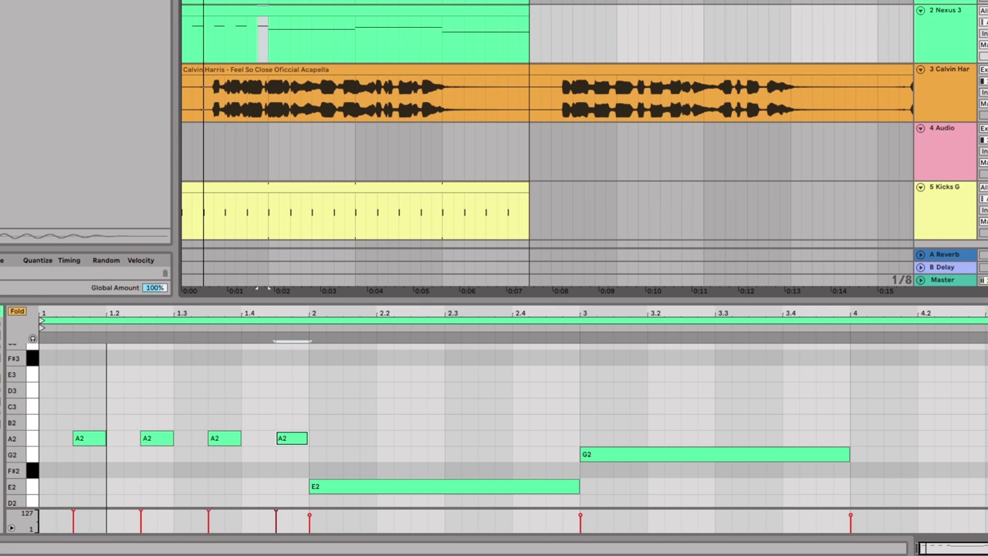
pyautogui.press('space')
# Replace the long E2 and G2 notes with four short offbeat notes each in bars 2 and 3.
pyautogui.moveTo(288, 460); pyautogui.dragTo(839, 452)
pyautogui.doubleClick(331, 487)
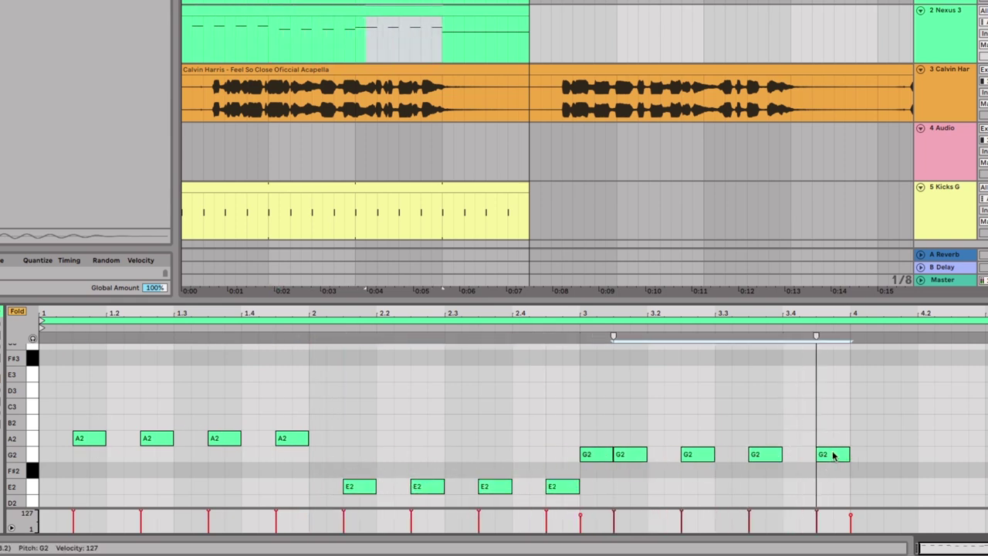
pyautogui.doubleClick(601, 455)
# Replace the long C2 note with short offbeat C2 notes in bar 4 and play the bass line.
pyautogui.scroll(-4, 602, 461)
pyautogui.moveTo(849, 393)
pyautogui.mouseDown()
pyautogui.moveTo(657, 364)
pyautogui.moveTo(807, 377)
pyautogui.moveTo(921, 437)
pyautogui.mouseUp()
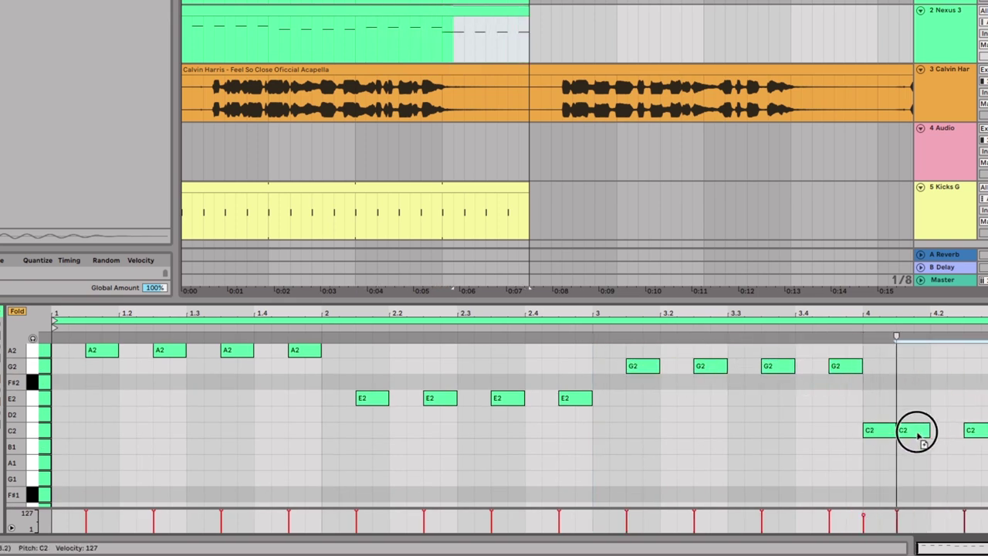
pyautogui.doubleClick(885, 437)
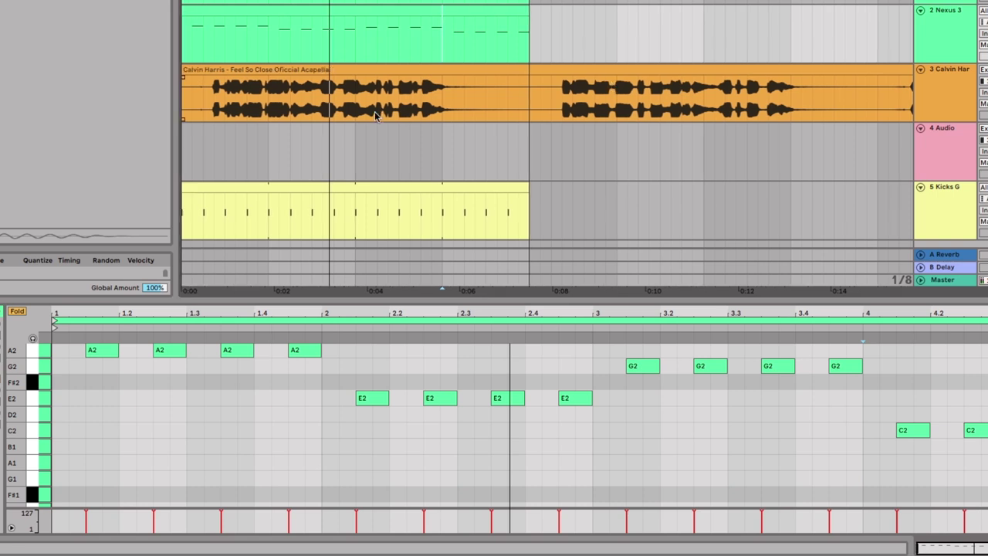
pyautogui.press('space')
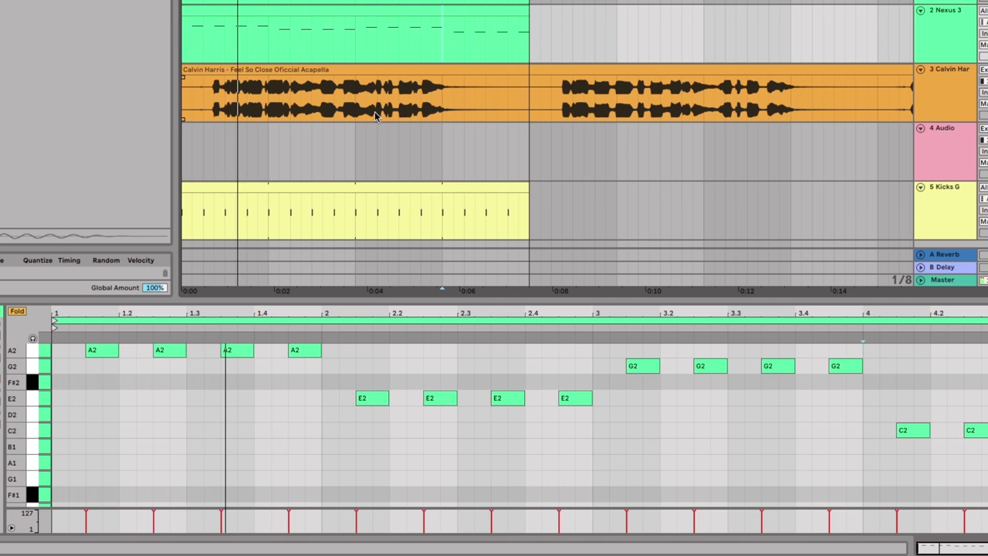